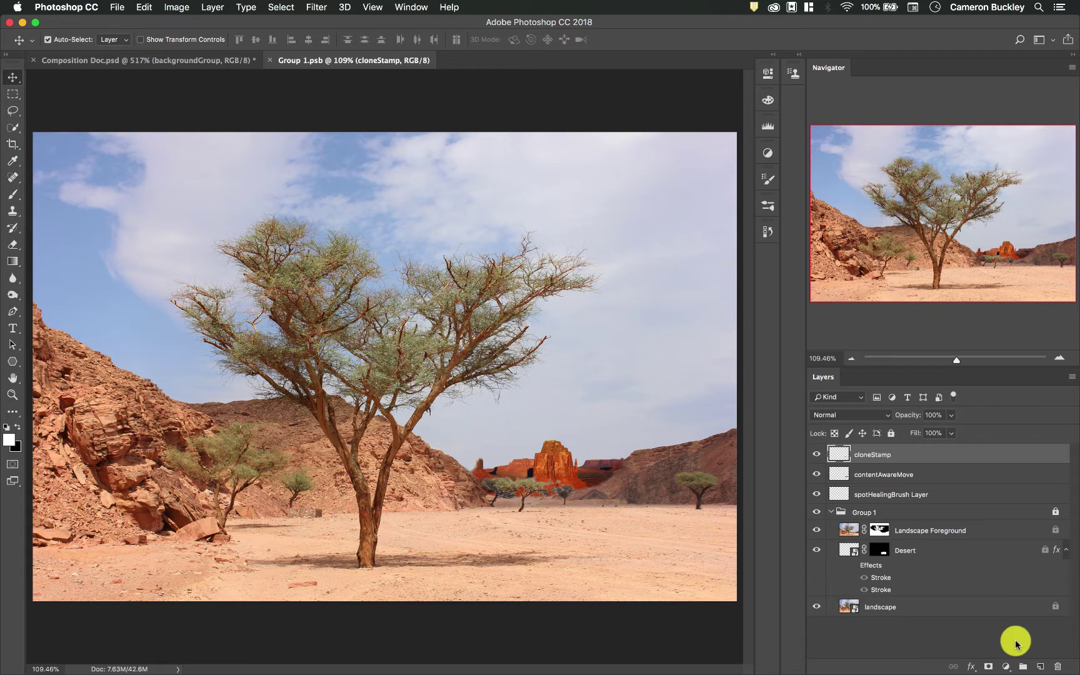
- Add a new empty layer named 'blur/smudge/sharpen' at the top of the layer stack
click(1041, 665)
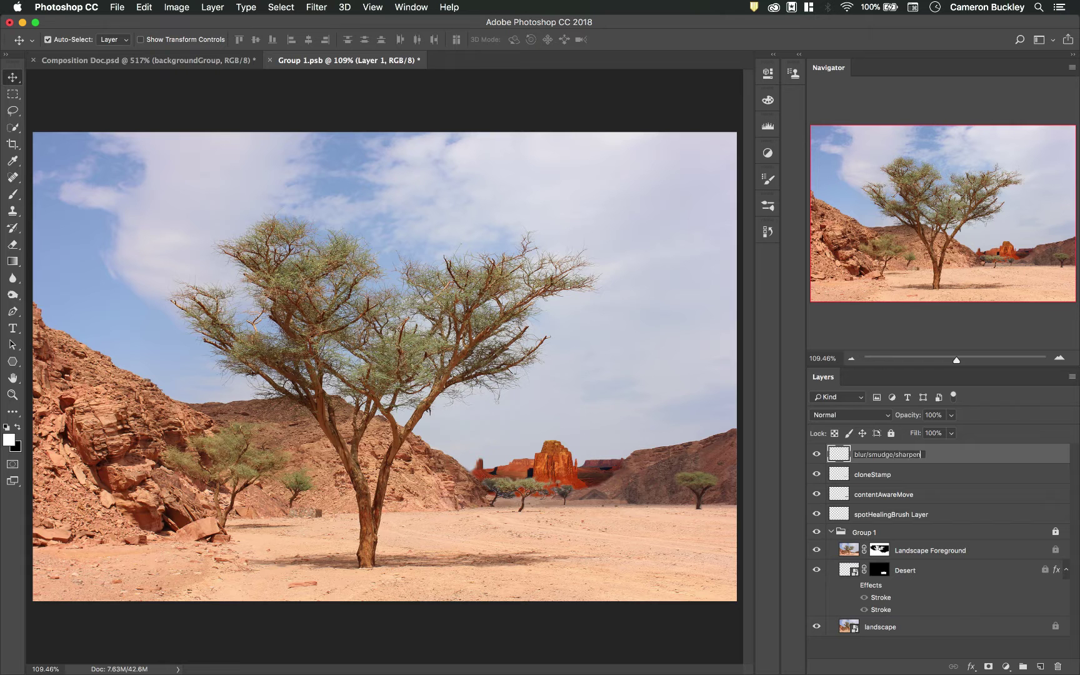
key(Return)
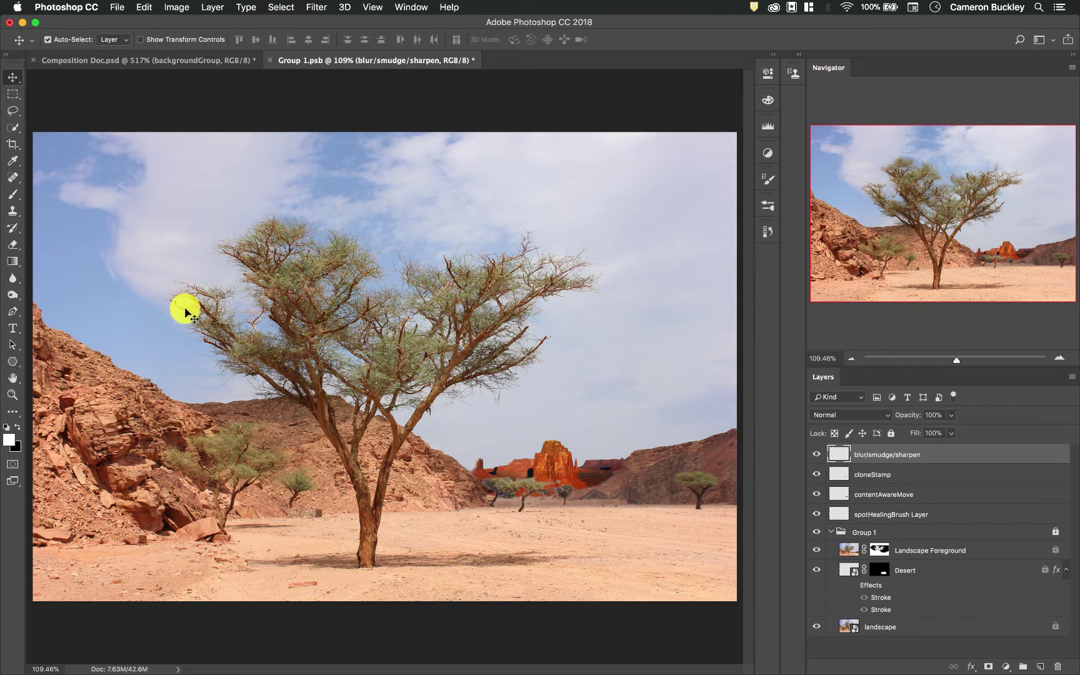
click(13, 279)
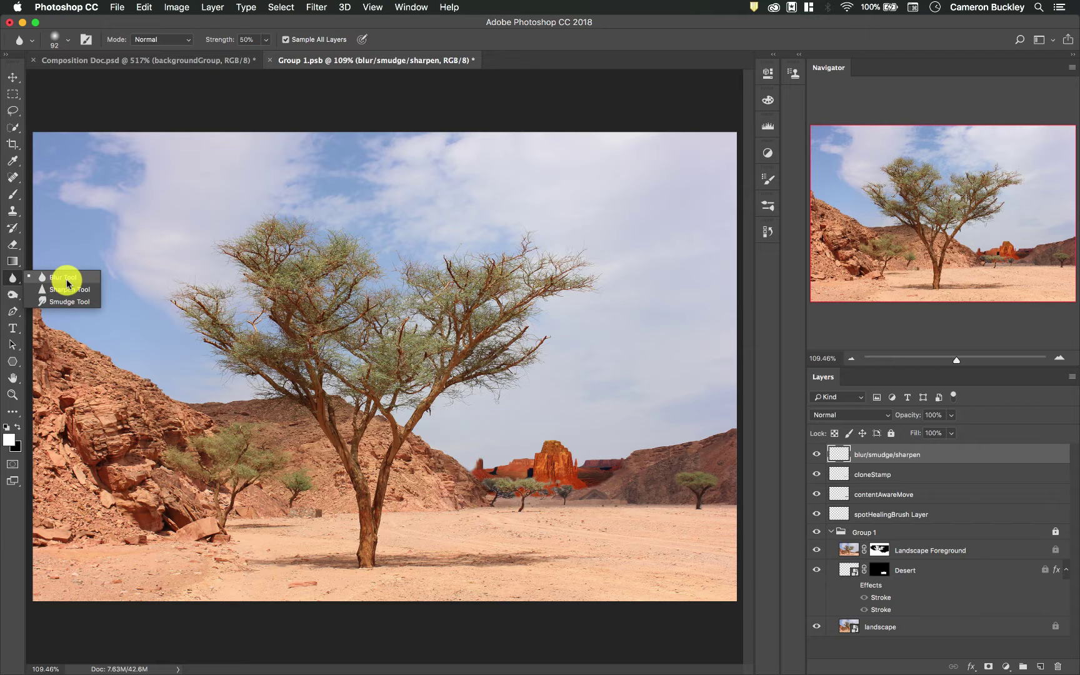
click(67, 281)
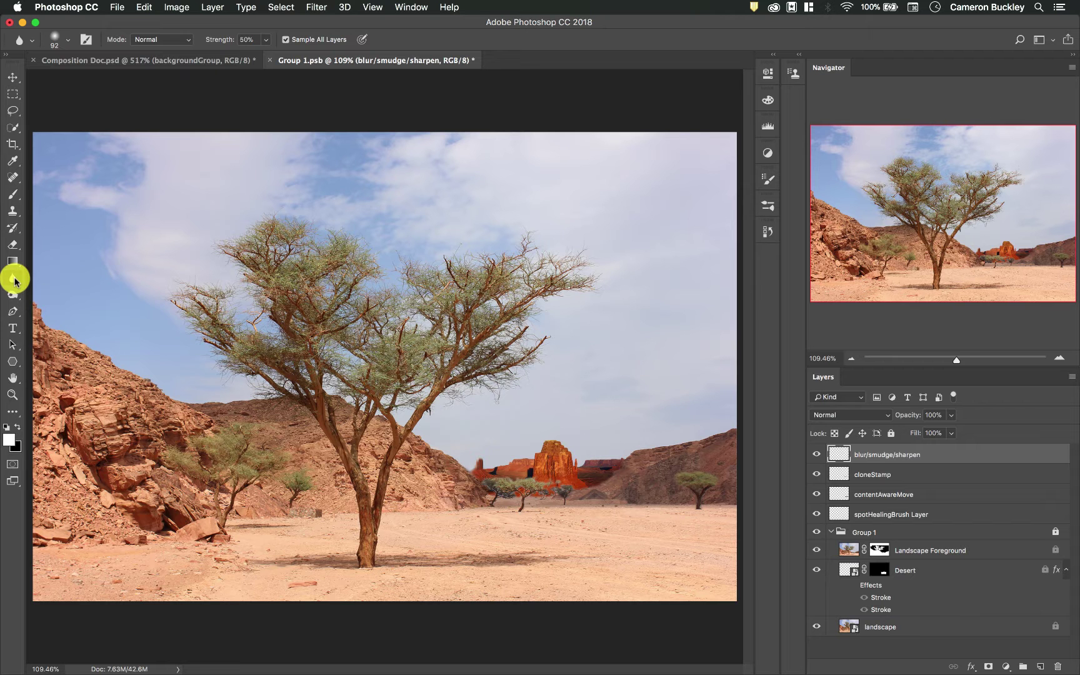
click(66, 38)
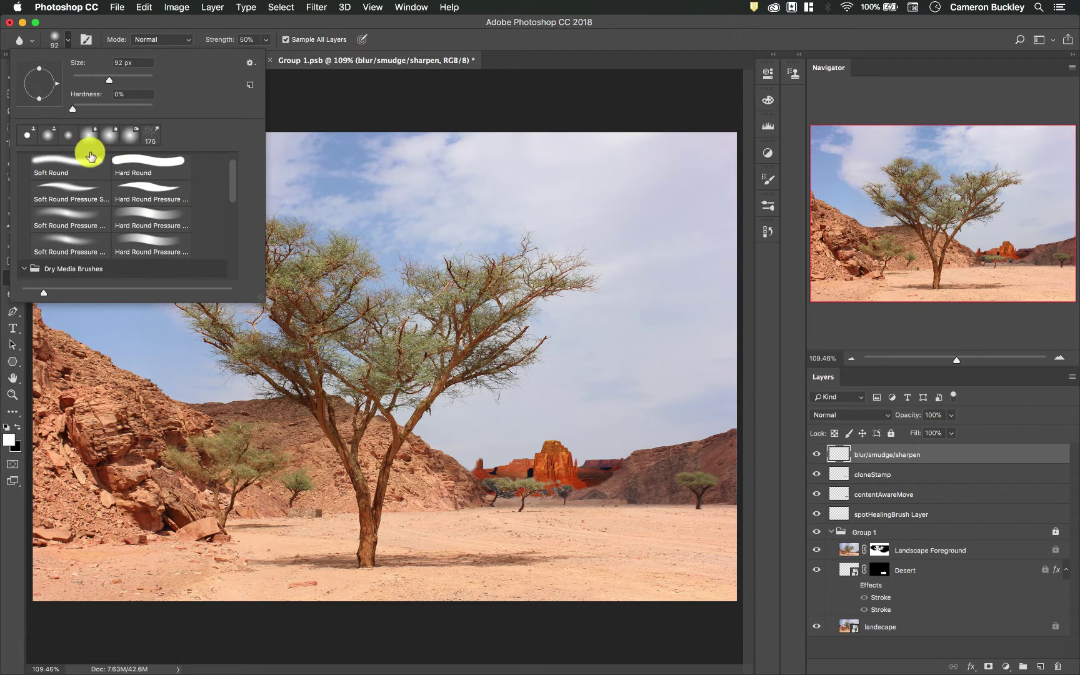
click(68, 42)
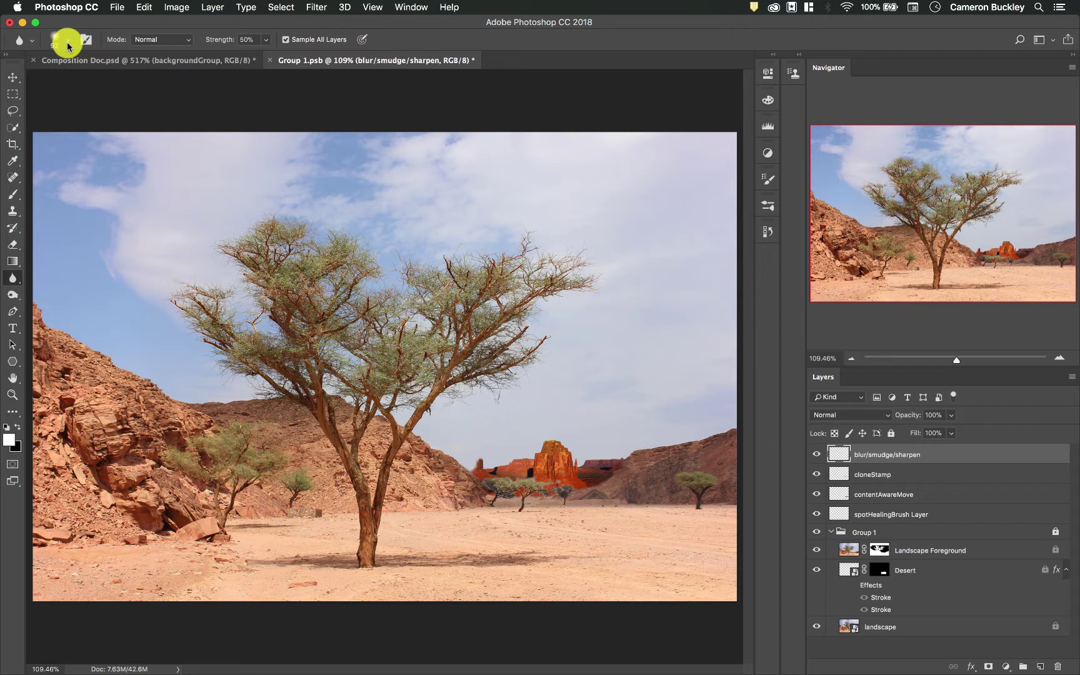
click(286, 40)
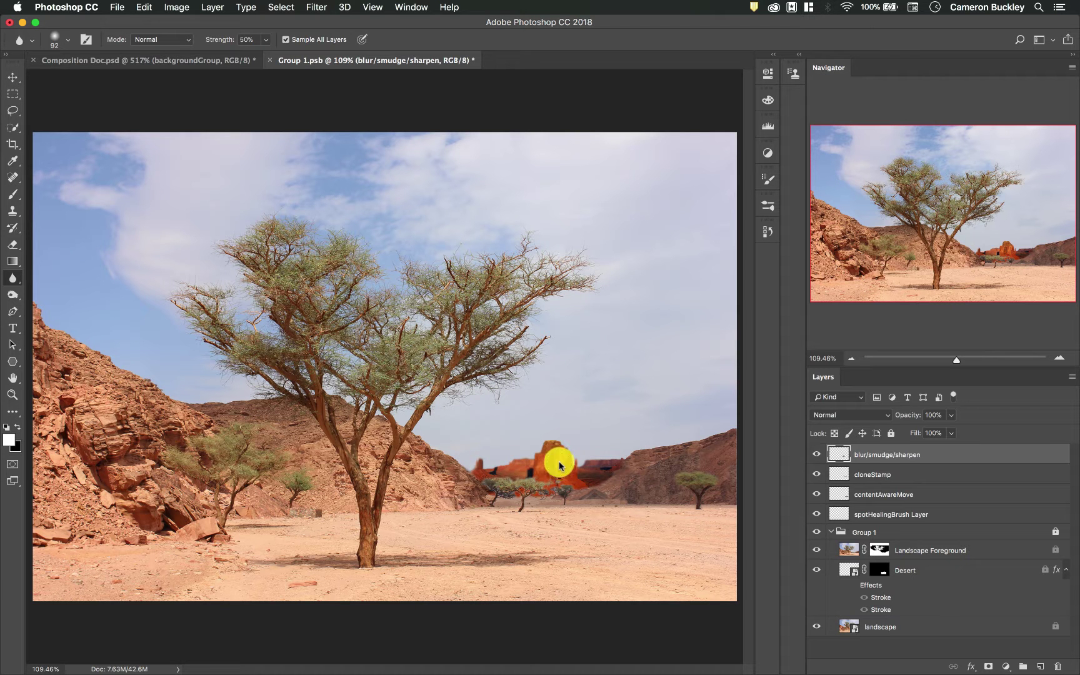
key(super+z)
- Set the Blur strength to 15% and zoom in on the distant red buttes
click(252, 34)
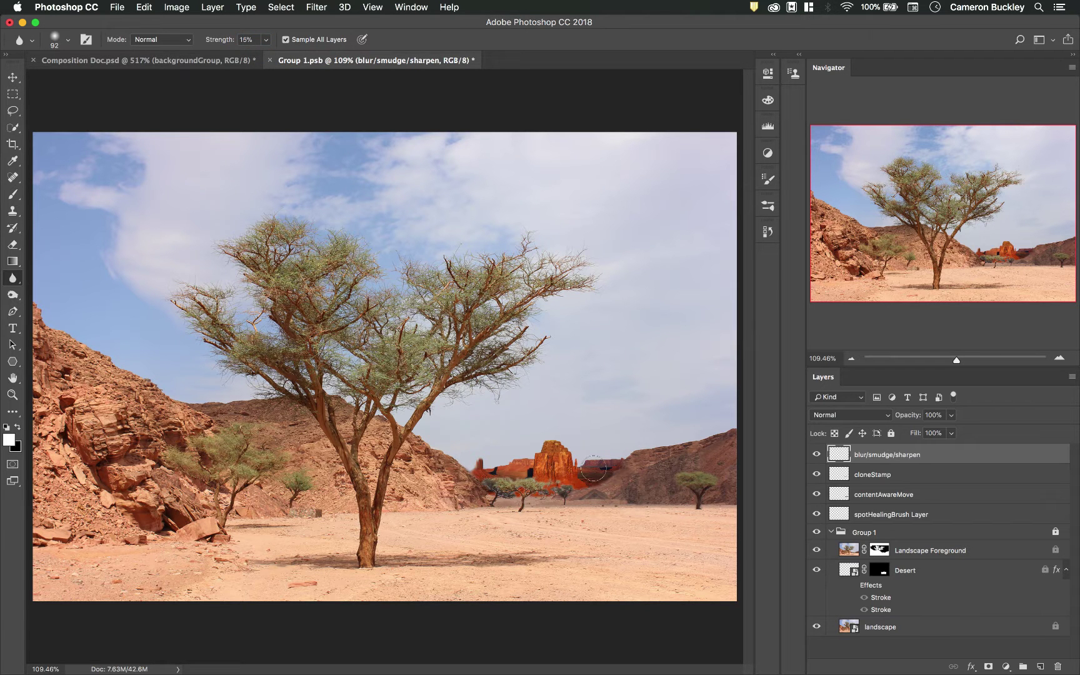
mouse_move(593, 468)
mouse_down()
mouse_move(357, 451)
mouse_move(547, 480)
mouse_move(515, 495)
mouse_move(349, 487)
mouse_move(386, 505)
mouse_move(636, 473)
mouse_move(472, 476)
mouse_up()
scroll(472, 476, down, 5)
scroll(472, 476, right, 2)
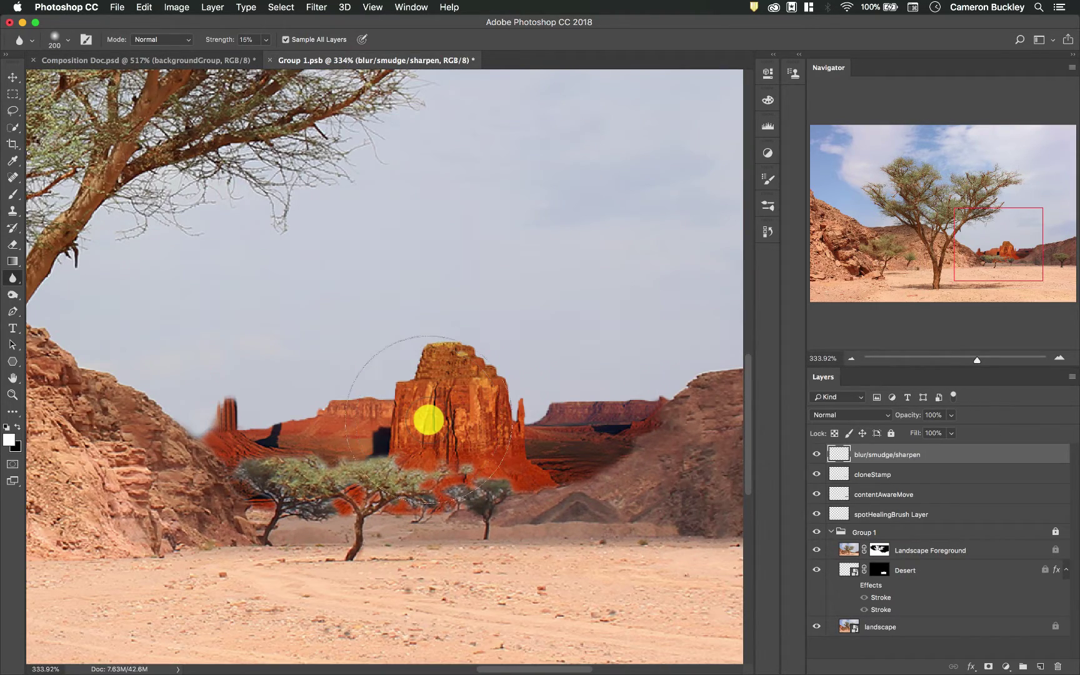
- Softly blur the distant red buttes and hills at 15% strength
mouse_move(429, 420)
mouse_down()
mouse_move(276, 375)
mouse_move(451, 415)
mouse_move(318, 416)
mouse_move(452, 432)
mouse_move(647, 390)
mouse_move(382, 427)
mouse_move(263, 419)
mouse_move(417, 453)
mouse_move(625, 399)
mouse_move(303, 460)
mouse_move(227, 422)
mouse_move(653, 403)
mouse_move(451, 380)
mouse_move(698, 391)
mouse_move(313, 400)
mouse_move(644, 379)
mouse_move(590, 400)
mouse_move(286, 414)
mouse_move(575, 349)
mouse_move(632, 407)
mouse_move(313, 419)
mouse_move(231, 397)
mouse_up()
scroll(528, 396, right, 5)
scroll(528, 398, right, 2)
scroll(231, 398, left, 10)
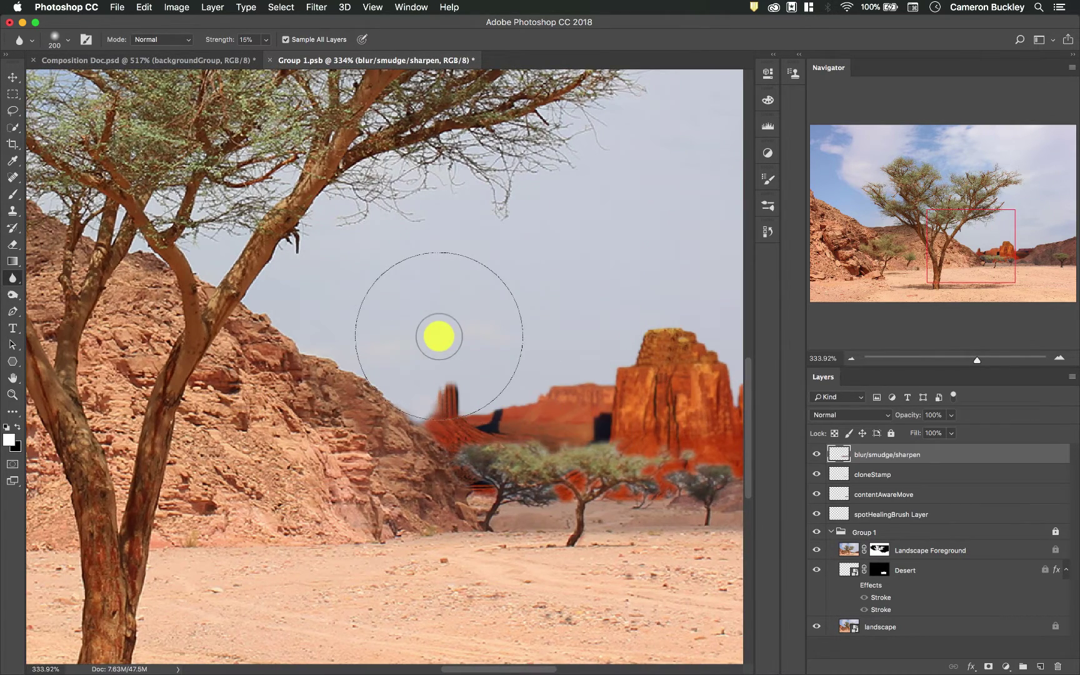
scroll(436, 335, right, 8)
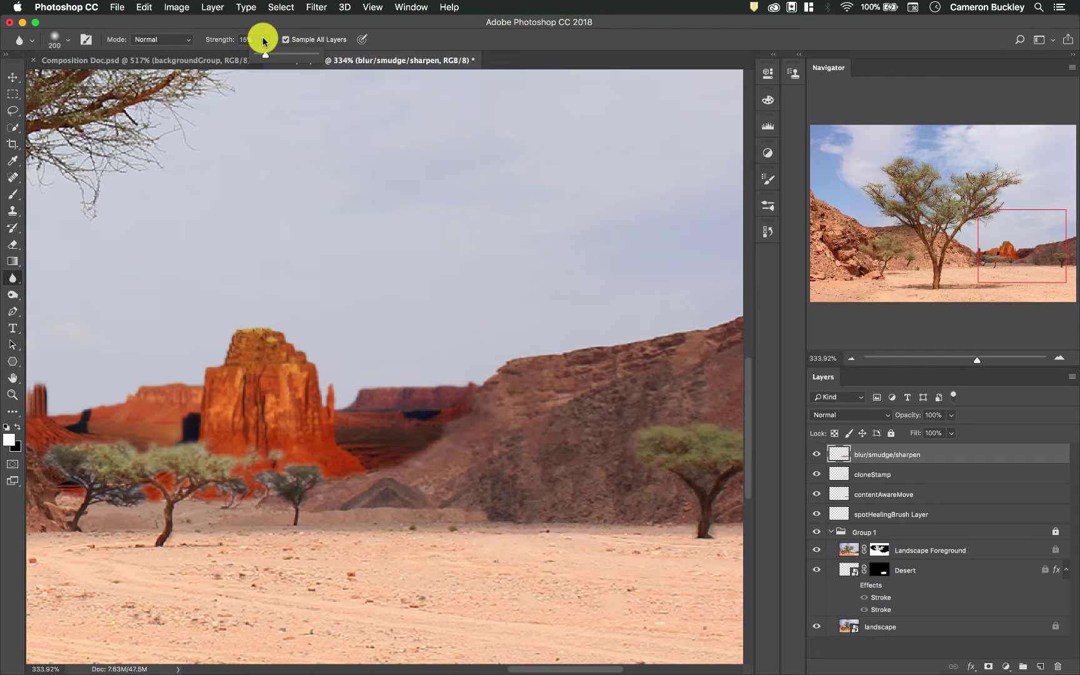
- Test a much stronger 75% blur stroke on the red butte
drag(267, 57, 301, 54)
mouse_move(224, 340)
mouse_down()
mouse_move(200, 386)
mouse_move(253, 411)
mouse_up()
scroll(277, 386, left, 5)
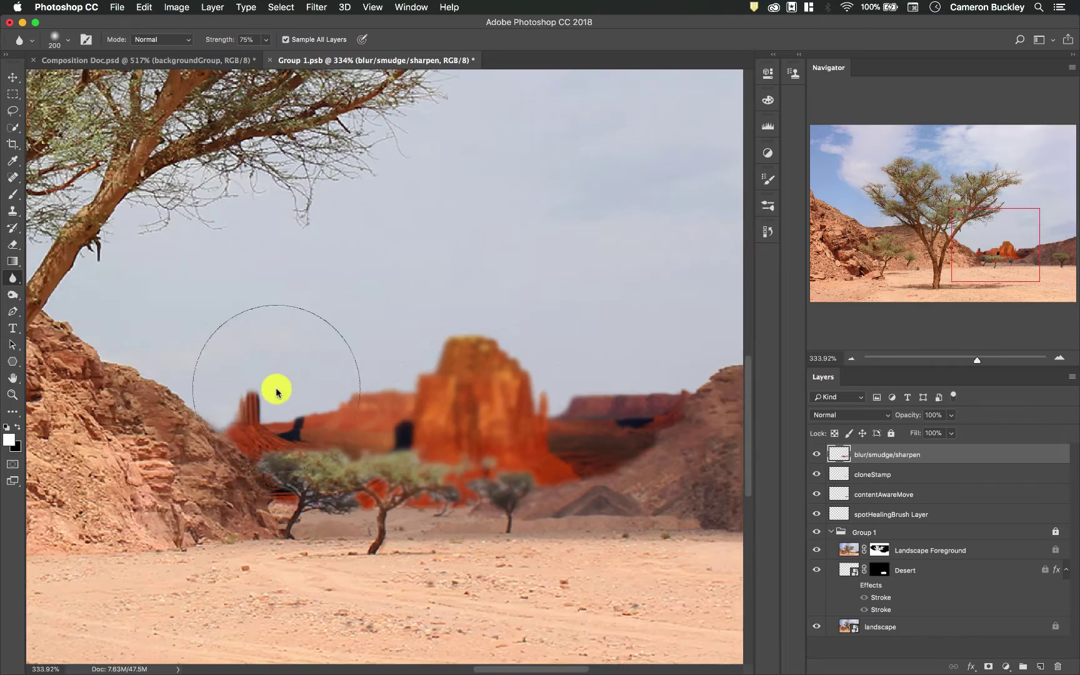
scroll(492, 421, down, 5)
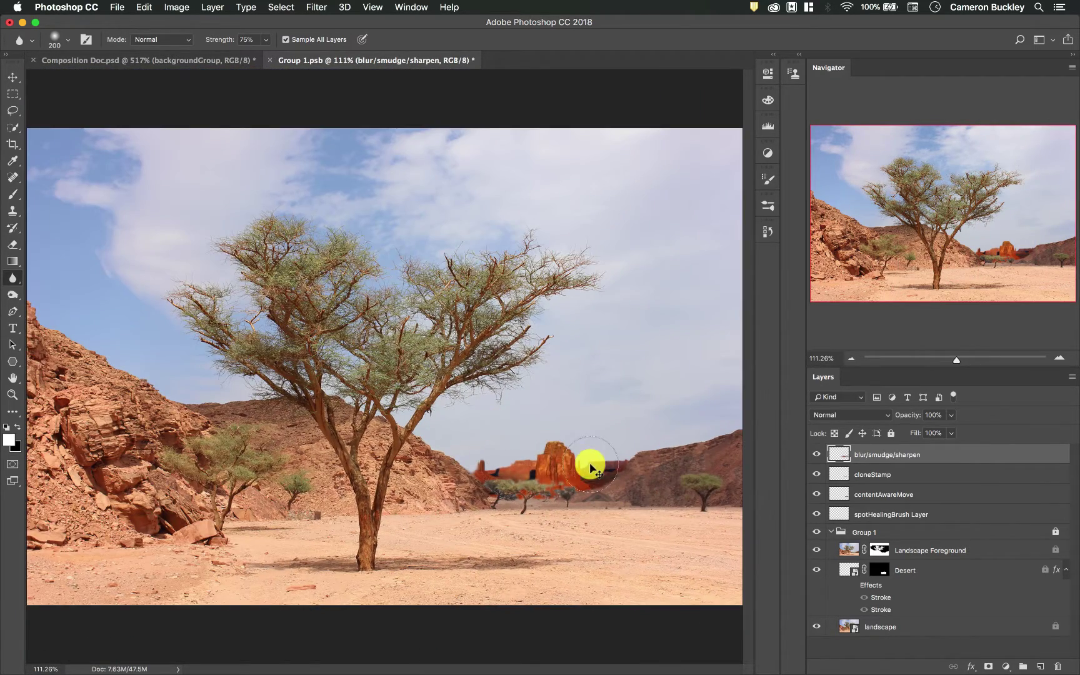
scroll(590, 468, up, 5)
scroll(487, 344, right, 4)
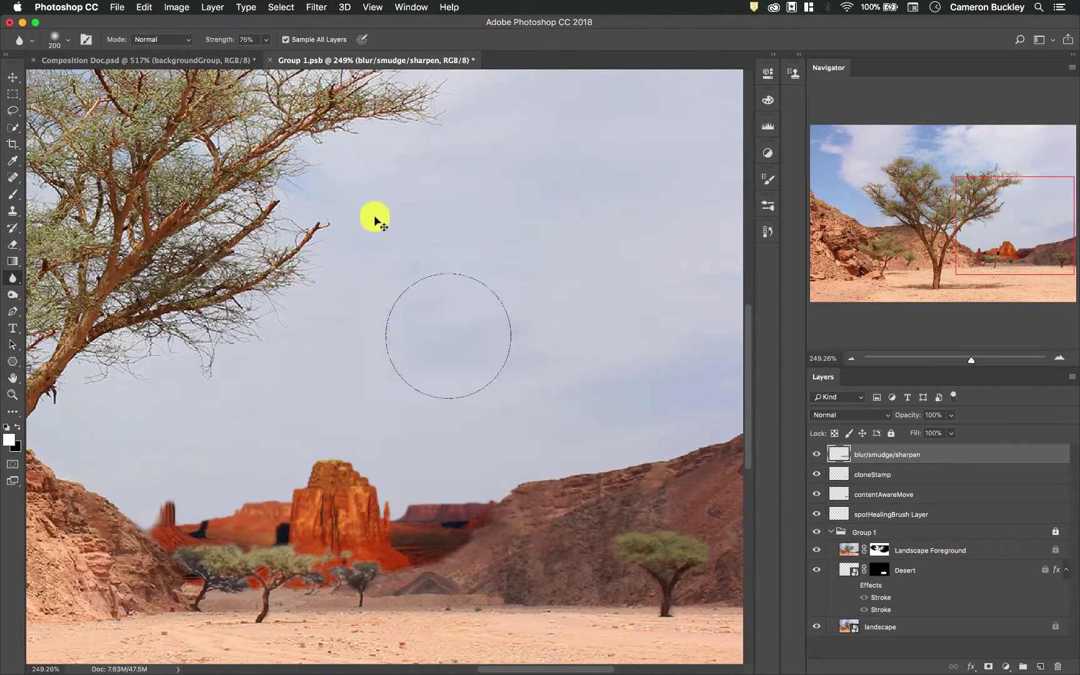
- Return Blur strength to 15% and gently blur the red mesa and neighbouring hills
click(261, 39)
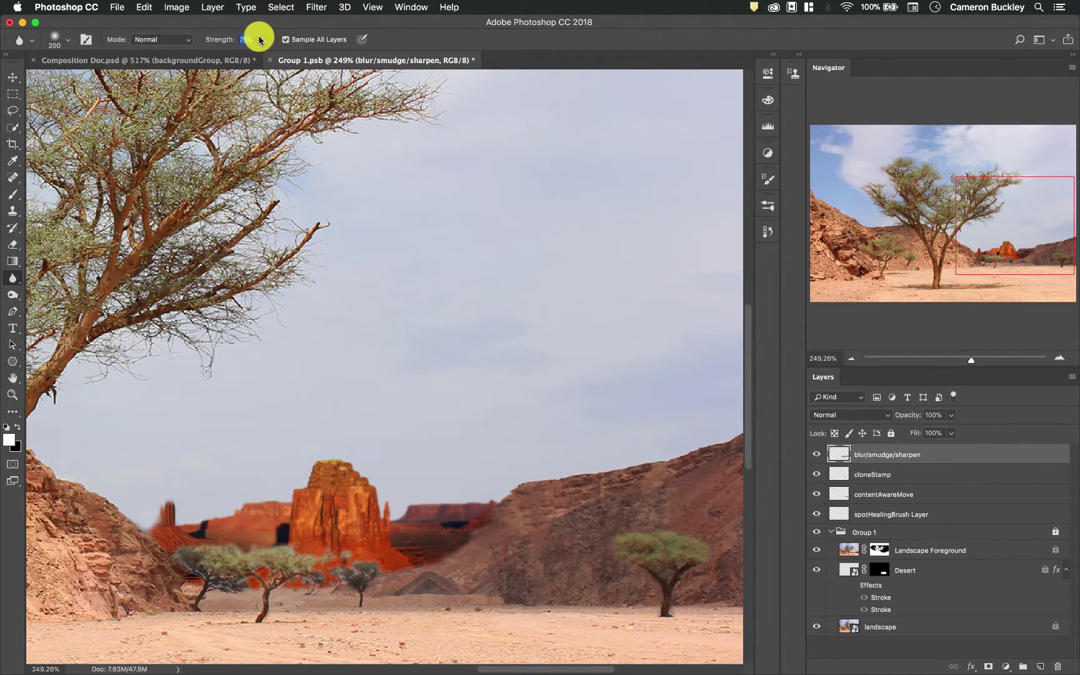
scroll(242, 361, down, 3)
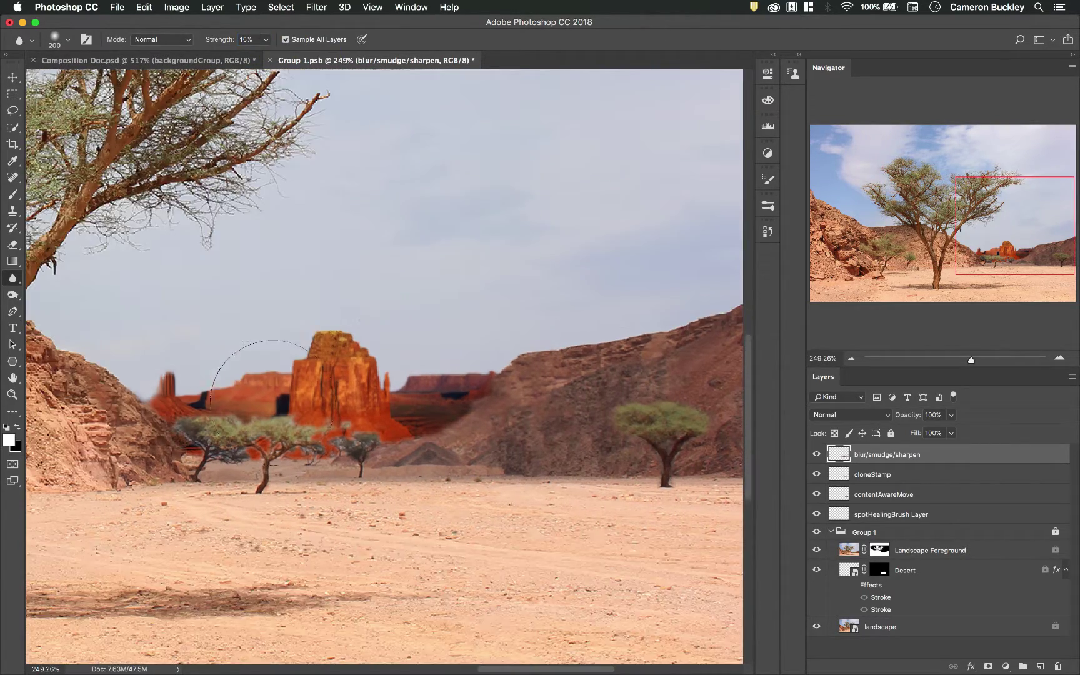
drag(289, 374, 559, 400)
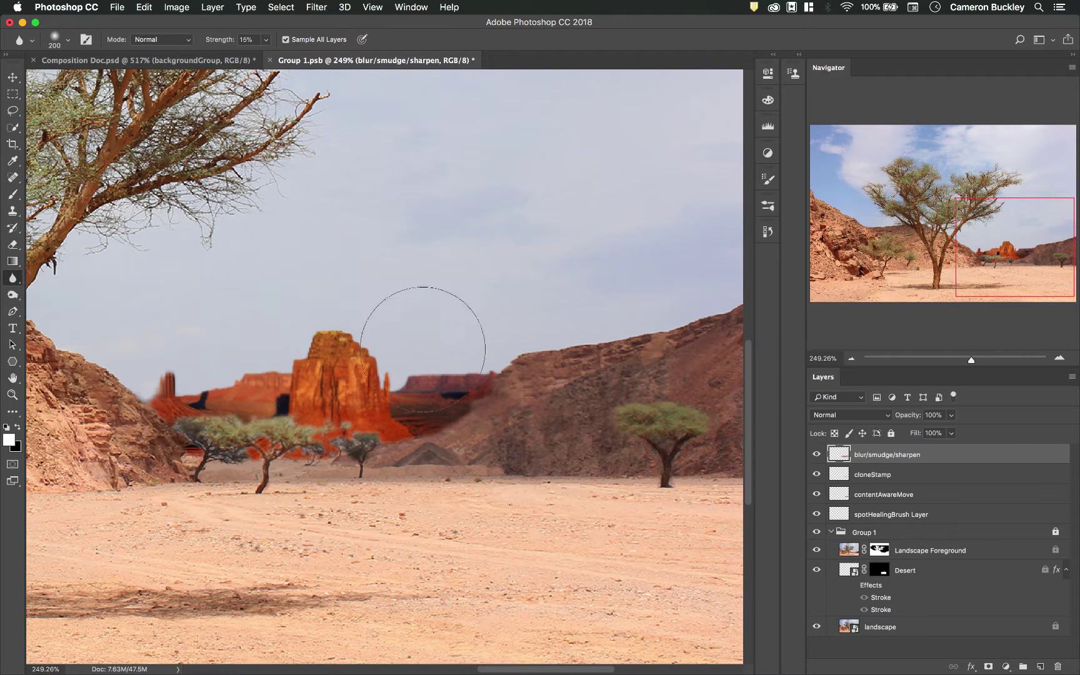
mouse_move(422, 349)
mouse_down()
mouse_move(343, 368)
mouse_move(260, 366)
mouse_move(486, 371)
mouse_move(376, 376)
mouse_up()
mouse_move(450, 393)
mouse_down()
mouse_move(496, 375)
mouse_move(310, 344)
mouse_move(409, 362)
mouse_up()
drag(718, 361, 347, 381)
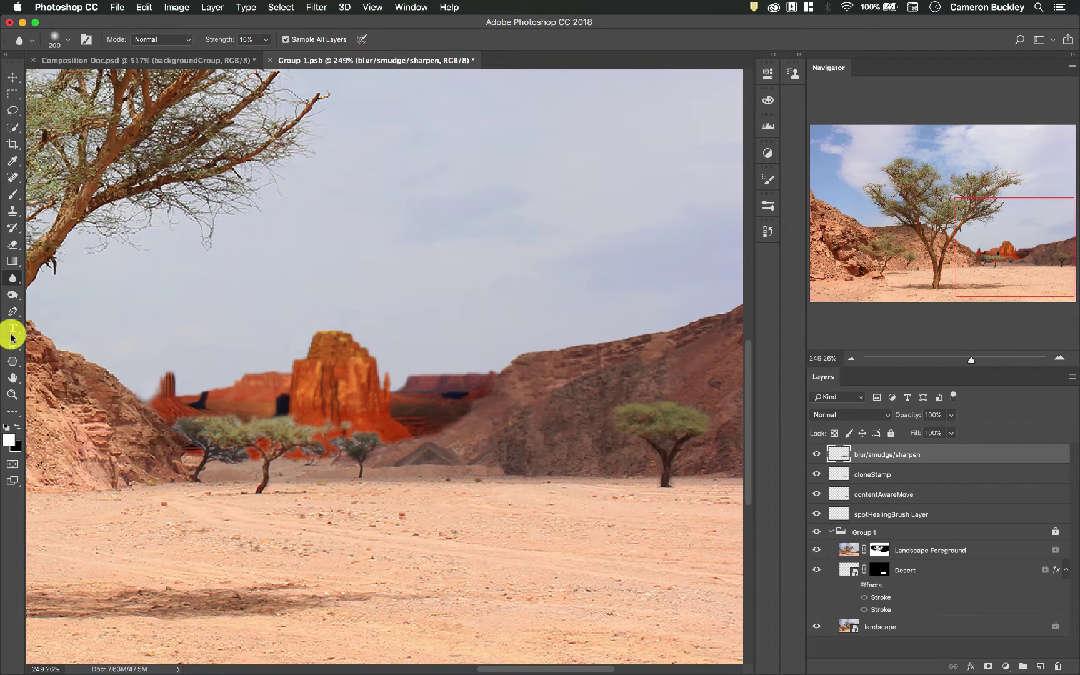
- Switch to the Sharpen tool at lowered strength and sharpen the rock ridge against the sky
mouse_move(13, 278)
mouse_down()
mouse_move(54, 281)
mouse_move(64, 296)
mouse_up()
scroll(281, 375, left, 10)
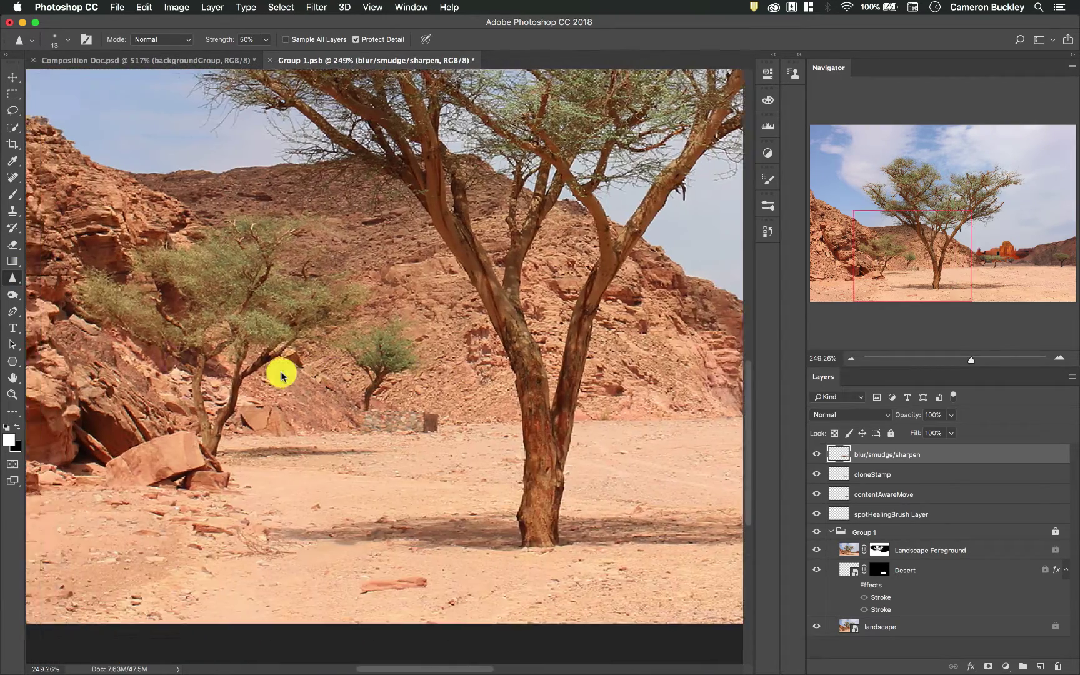
scroll(281, 375, left, 5)
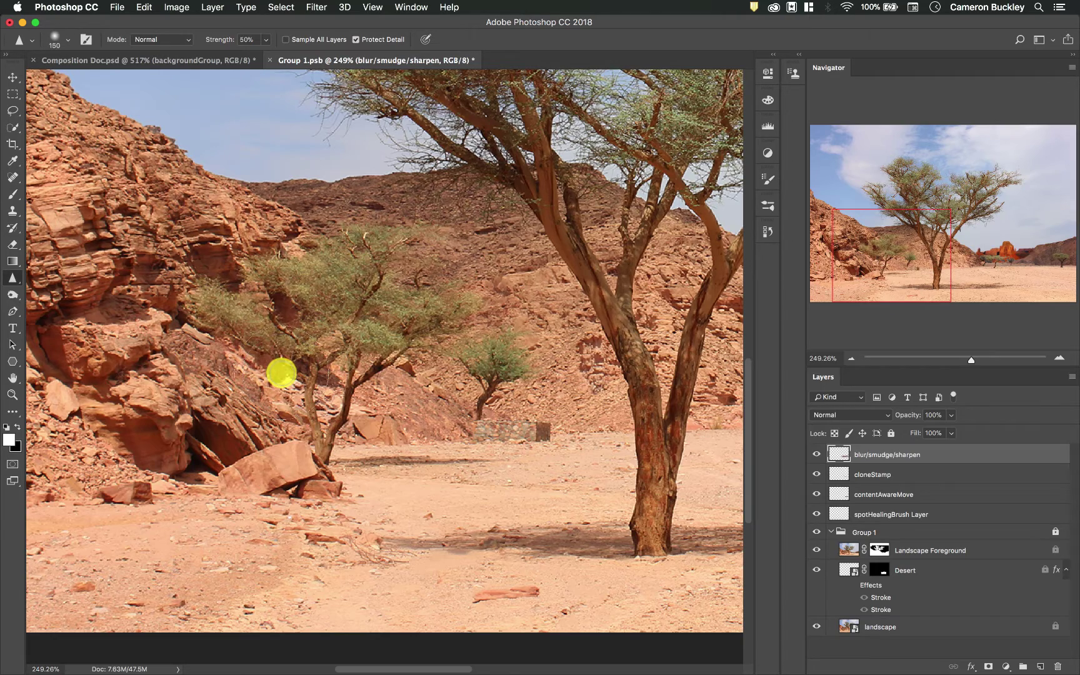
scroll(373, 388, right, 15)
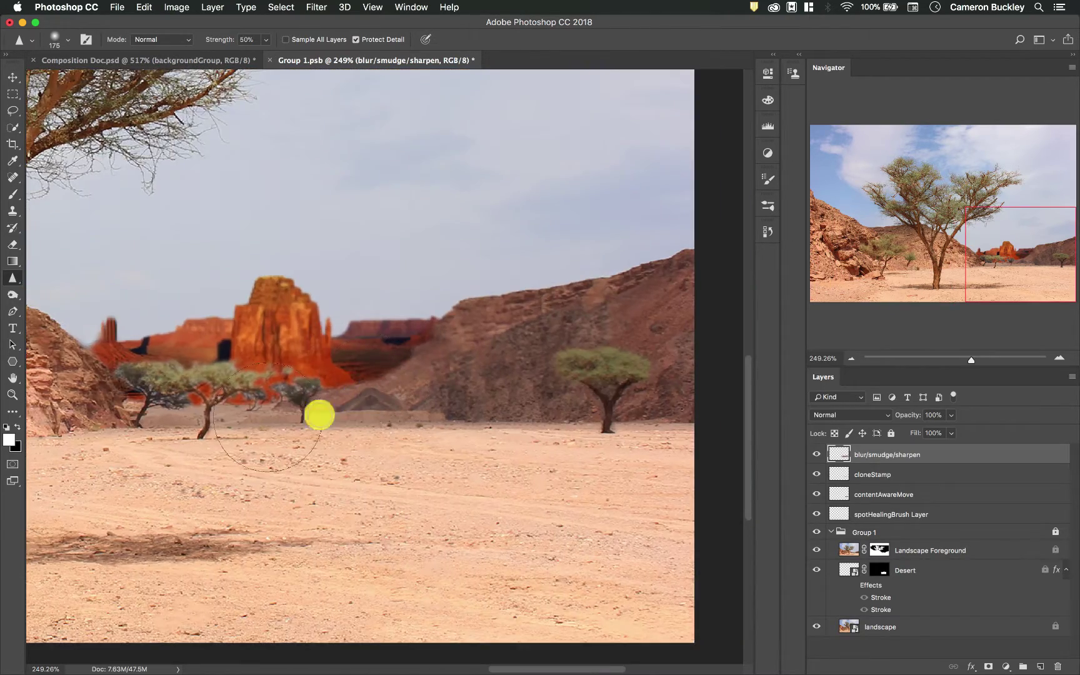
scroll(278, 392, left, 20)
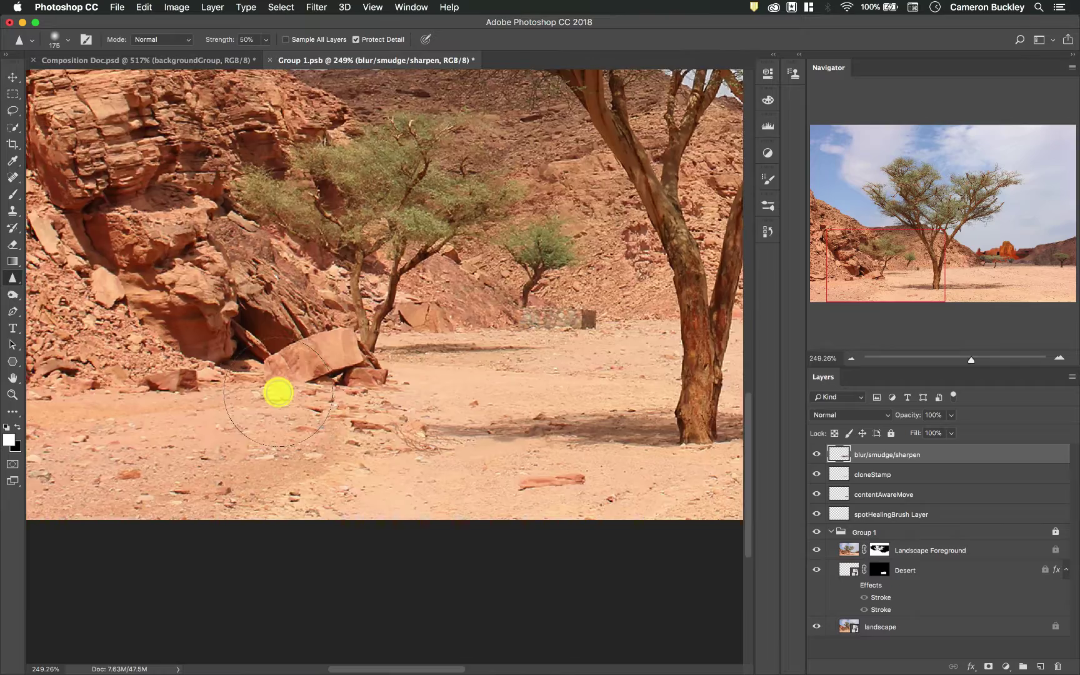
scroll(235, 351, up, 5)
scroll(235, 352, left, 2)
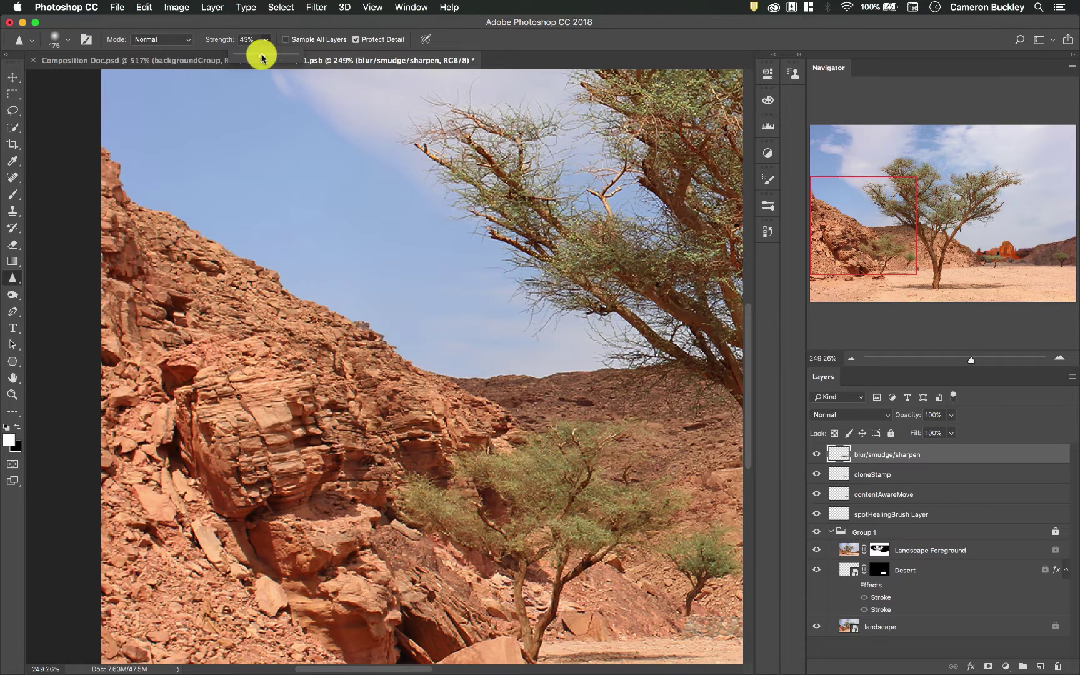
drag(261, 57, 241, 56)
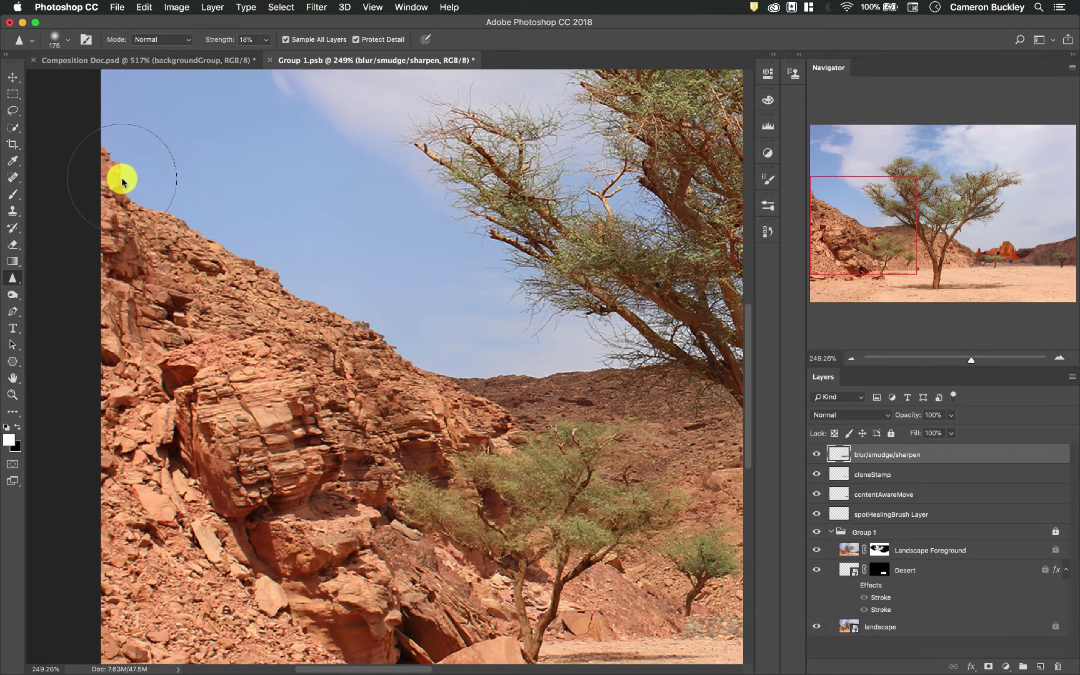
mouse_move(314, 298)
mouse_down()
mouse_move(140, 176)
mouse_move(295, 307)
mouse_move(151, 174)
mouse_move(323, 291)
mouse_up()
mouse_move(113, 164)
mouse_down()
mouse_move(278, 303)
mouse_move(140, 188)
mouse_up()
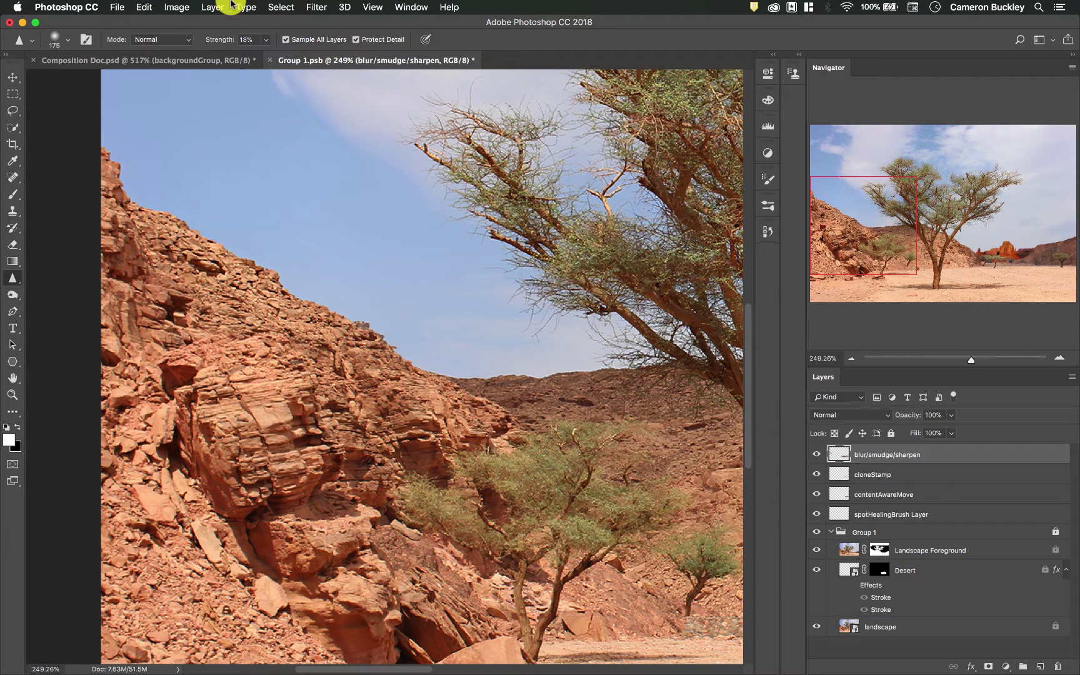
- Sharpen the rocky ridge heavily at 74% strength, then undo the speckled halo
click(266, 39)
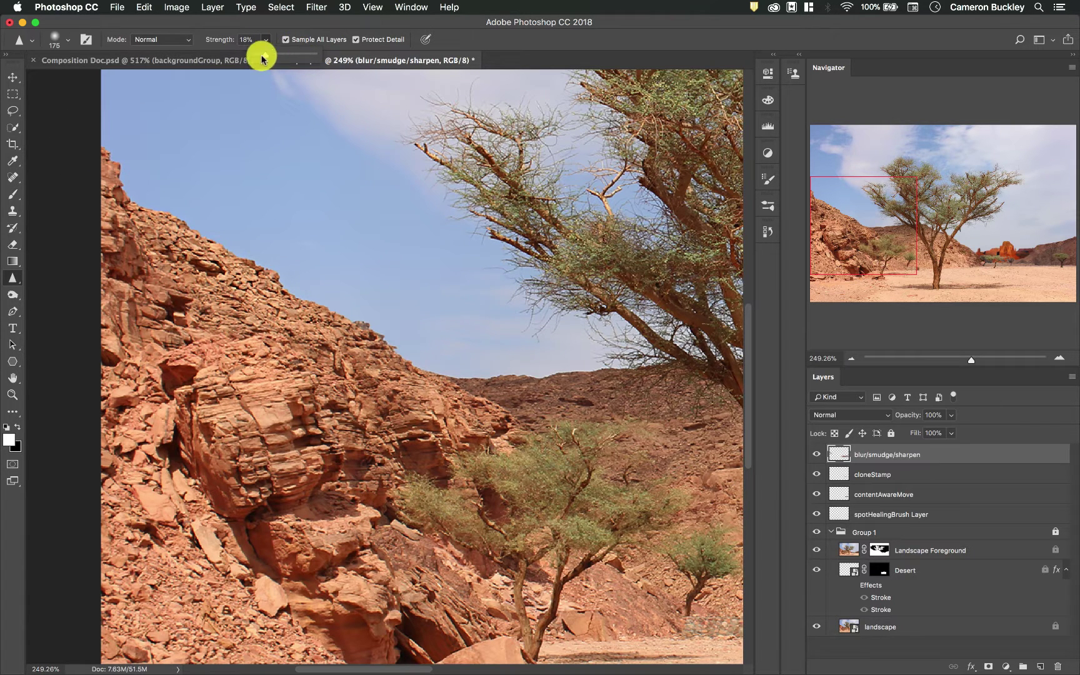
drag(276, 53, 301, 54)
mouse_move(263, 275)
mouse_down()
mouse_move(160, 221)
mouse_move(252, 306)
mouse_up()
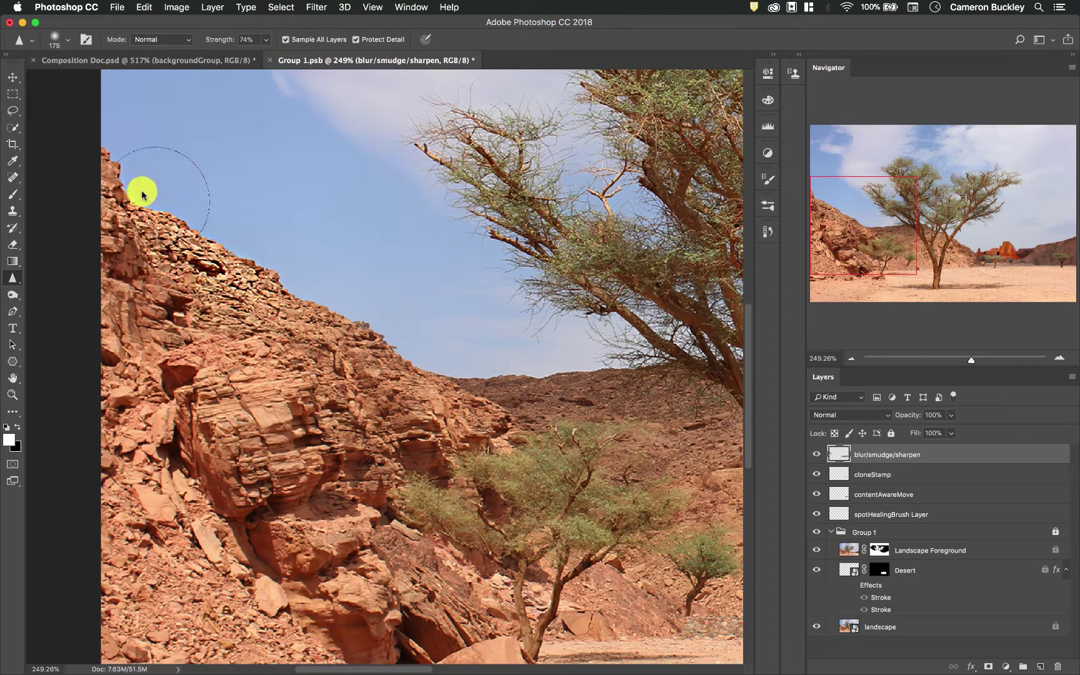
mouse_move(140, 190)
mouse_down()
mouse_move(322, 263)
mouse_move(233, 231)
mouse_up()
scroll(234, 232, up, 2)
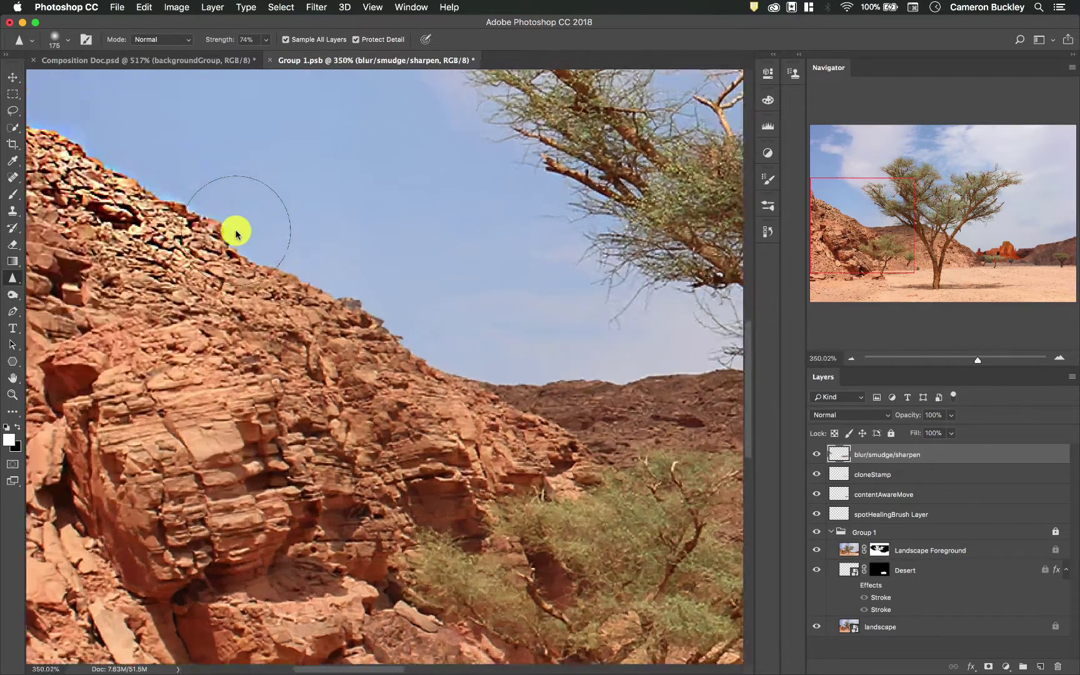
scroll(235, 232, up, 2)
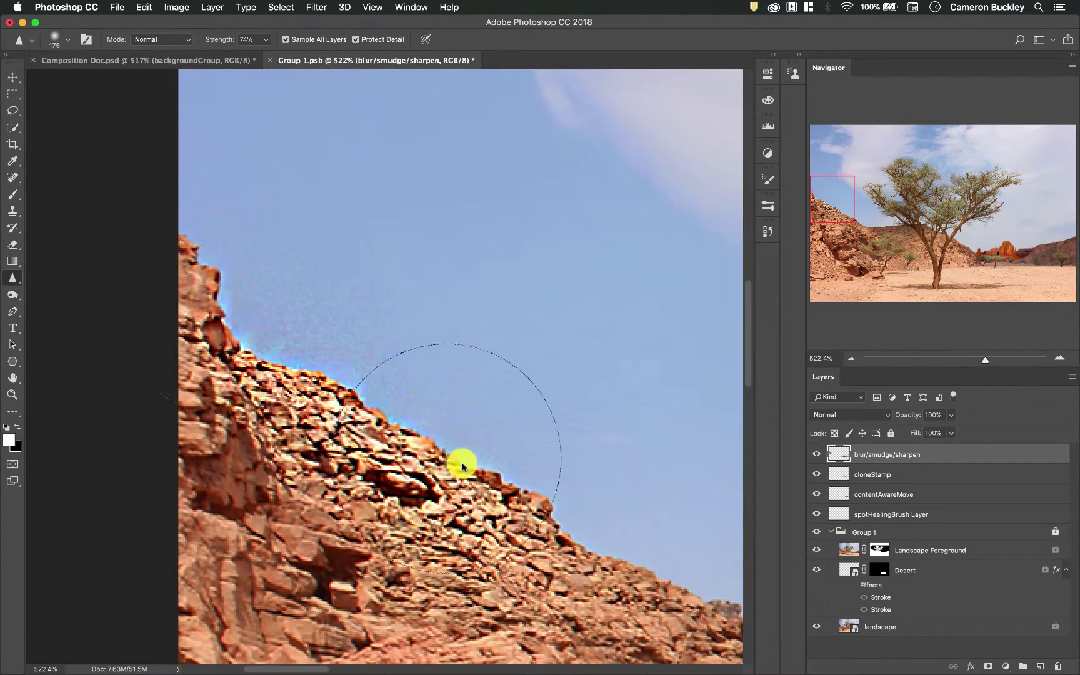
mouse_move(462, 466)
mouse_down()
mouse_move(196, 268)
mouse_move(273, 370)
mouse_move(385, 456)
mouse_move(255, 319)
mouse_move(465, 407)
mouse_move(350, 343)
mouse_move(282, 281)
mouse_move(378, 381)
mouse_move(447, 415)
mouse_move(265, 278)
mouse_move(436, 449)
mouse_move(317, 346)
mouse_move(433, 431)
mouse_move(327, 385)
mouse_move(377, 393)
mouse_move(357, 403)
mouse_move(303, 355)
mouse_move(290, 305)
mouse_move(311, 303)
mouse_move(268, 373)
mouse_move(394, 404)
mouse_move(338, 353)
mouse_move(405, 442)
mouse_move(323, 371)
mouse_move(399, 442)
mouse_move(375, 366)
mouse_up()
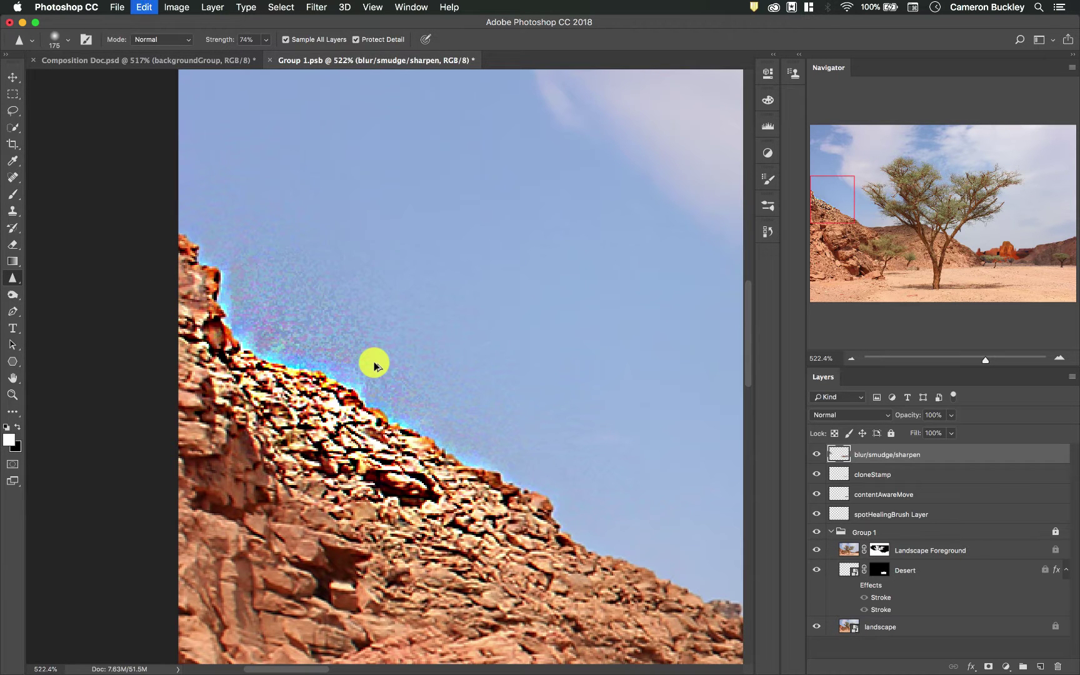
key(super+alt+z)
key(super+alt+z)
key(super+alt+z)
key(super+alt+z)
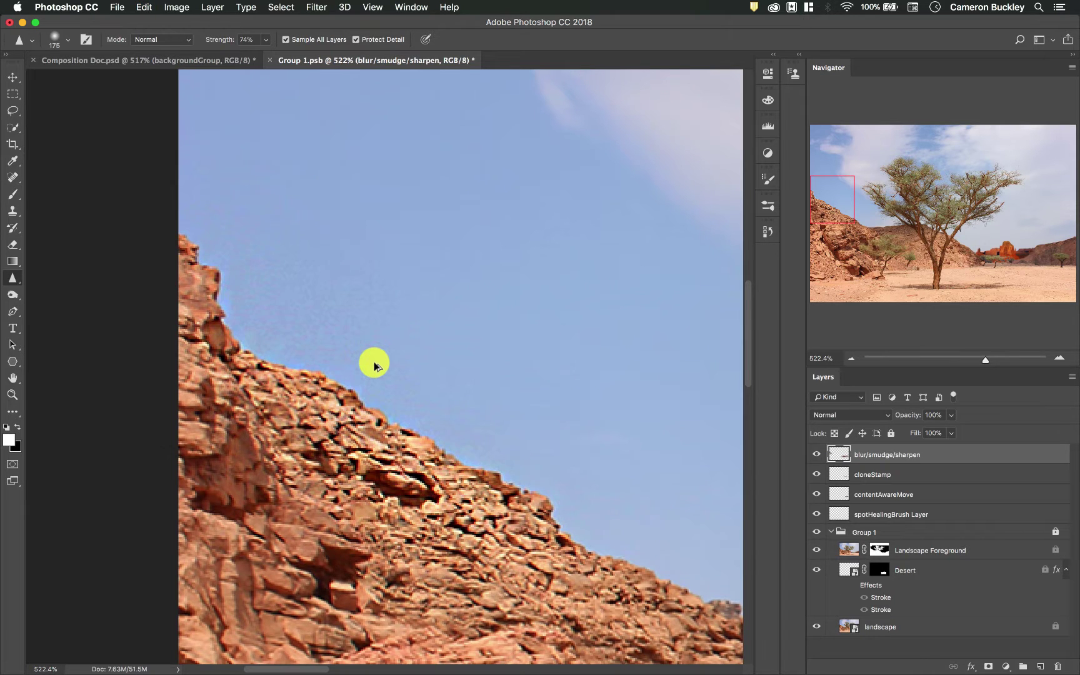
- Undo the leftover sharpening and gently sharpen the ridge edge at 25% strength
key(super+alt+z)
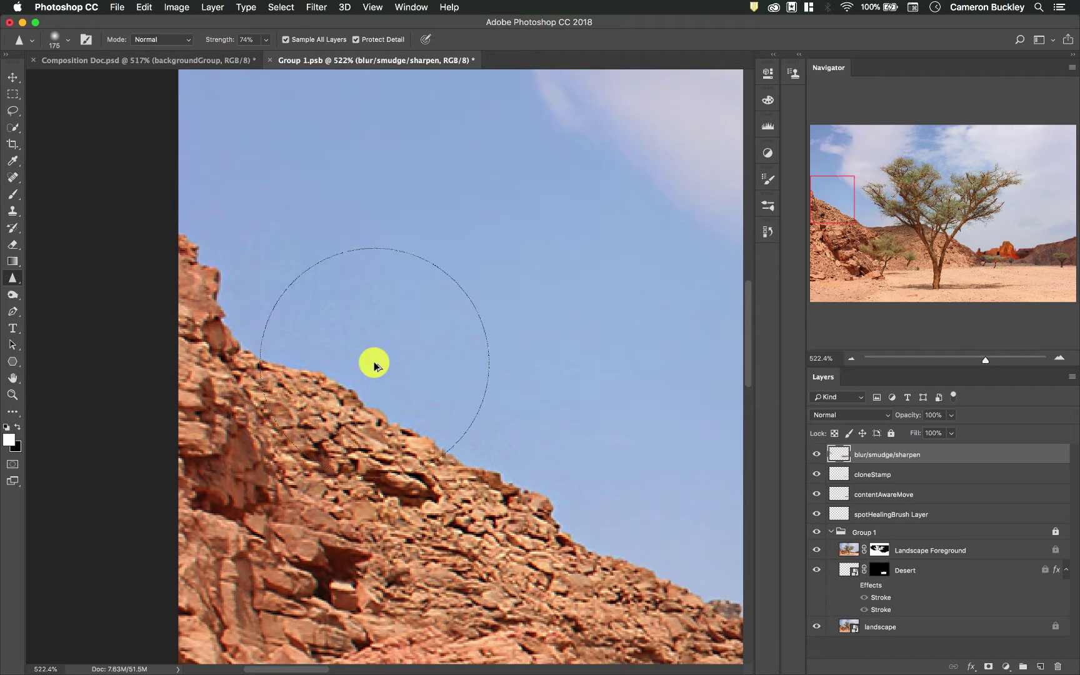
click(266, 39)
drag(238, 57, 228, 55)
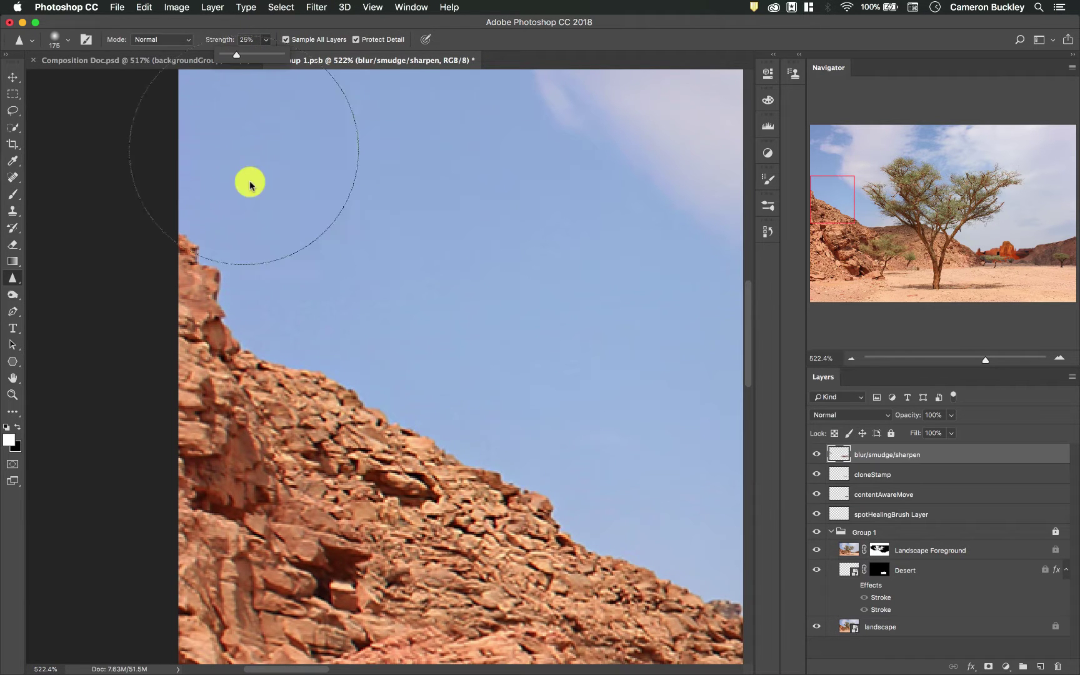
click(239, 269)
mouse_move(306, 391)
mouse_down()
mouse_move(510, 496)
mouse_move(270, 347)
mouse_move(497, 471)
mouse_move(340, 391)
mouse_move(247, 322)
mouse_move(304, 400)
mouse_move(419, 447)
mouse_move(282, 330)
mouse_move(443, 450)
mouse_move(503, 462)
mouse_up()
- Zoom out and switch to the Smudge tool
scroll(502, 462, right, 5)
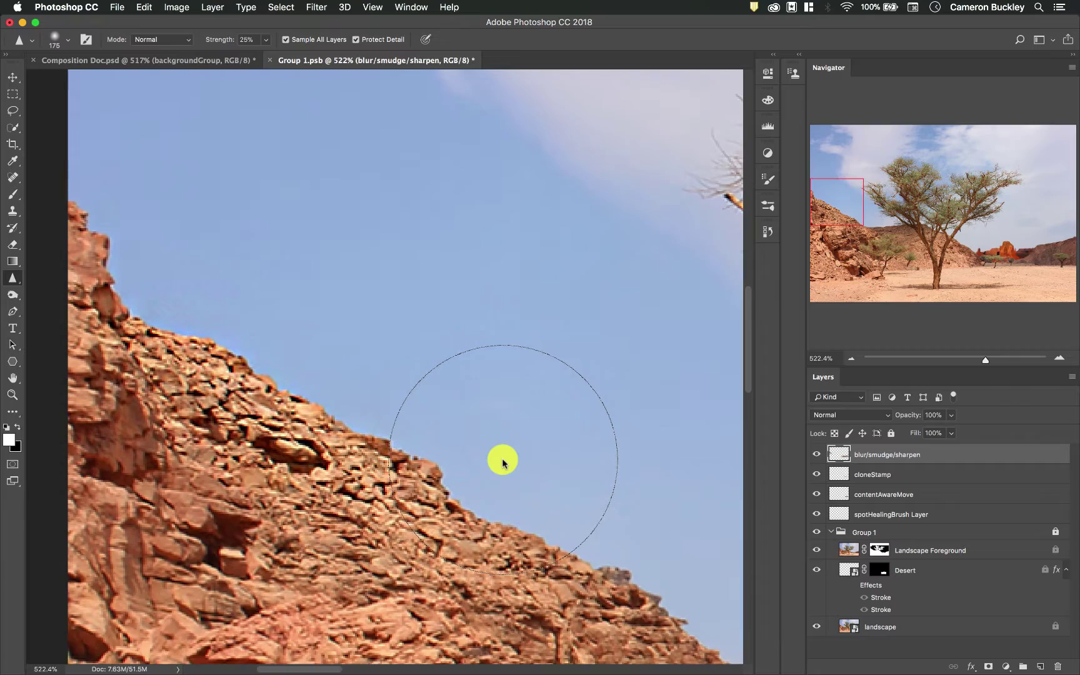
scroll(502, 463, down, 5)
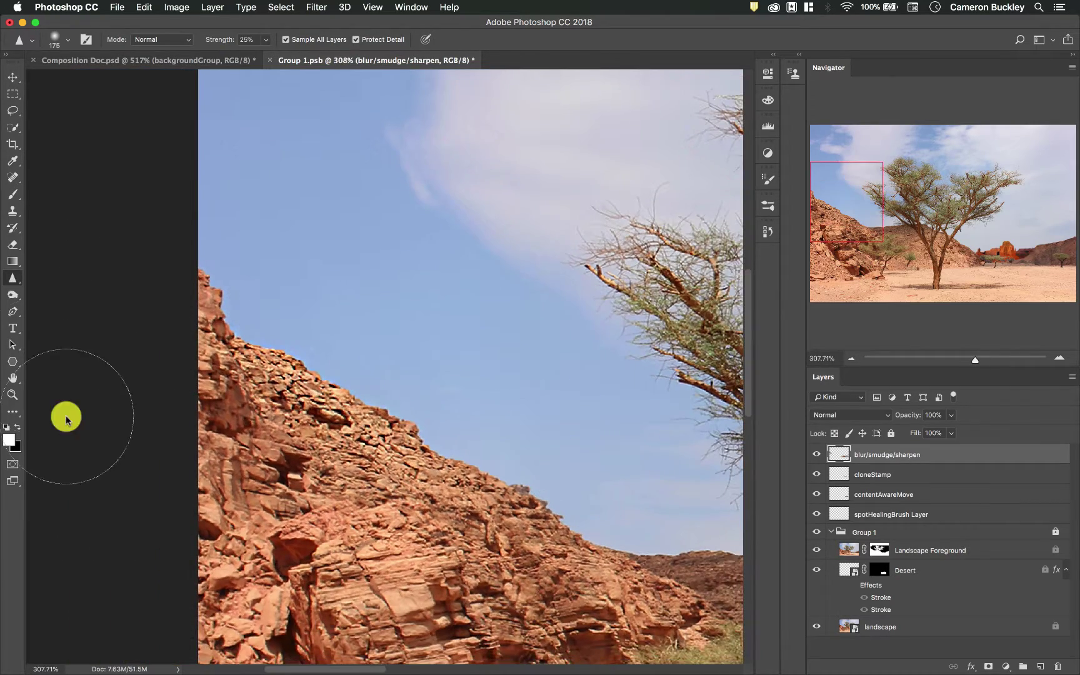
click(6, 270)
scroll(297, 200, down, 5)
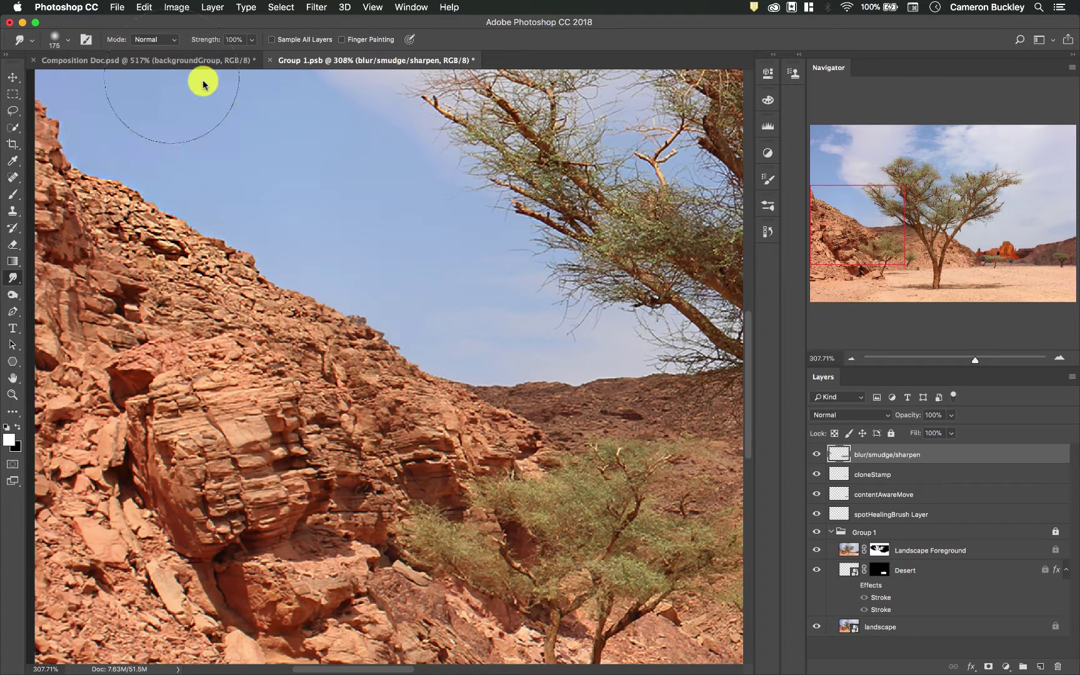
- Enable Sample All Layers, test a smudge on the rock slope, and undo it
click(271, 40)
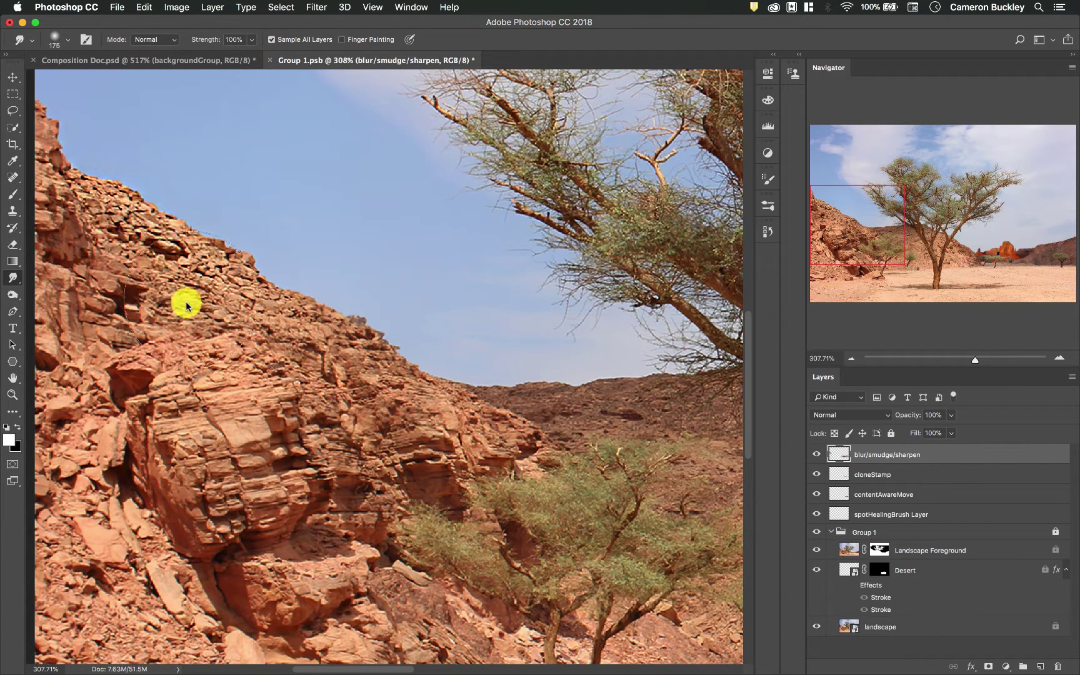
mouse_move(183, 309)
mouse_down()
mouse_move(303, 233)
mouse_move(280, 385)
mouse_move(280, 271)
mouse_move(256, 359)
mouse_move(321, 321)
mouse_up()
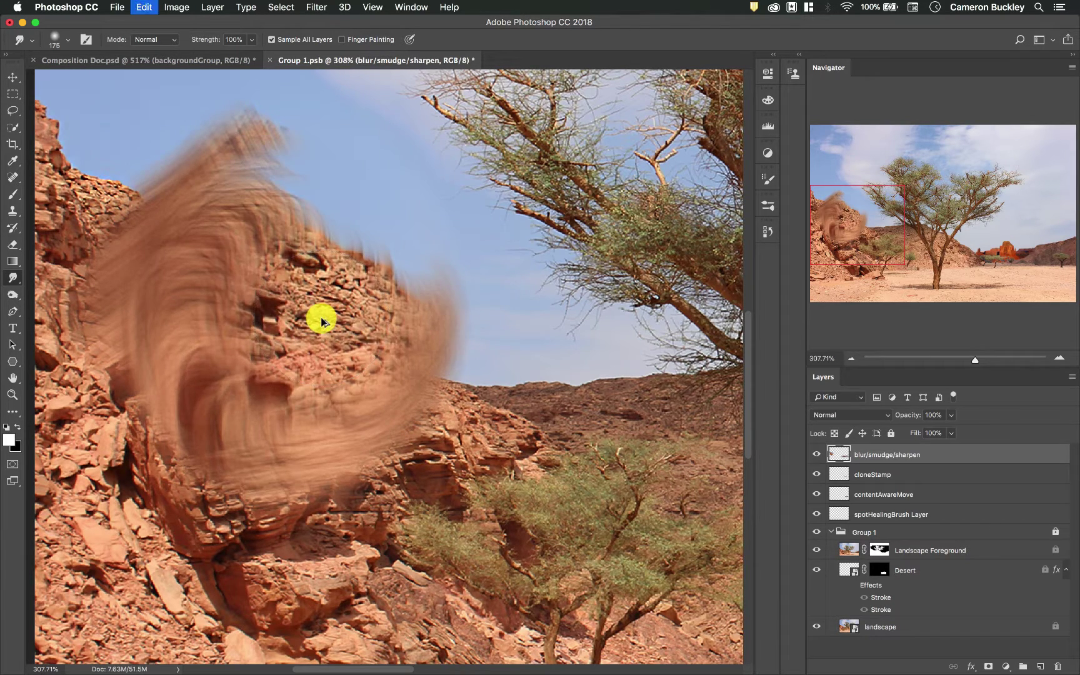
key(super+z)
- Lower Smudge strength to 22% and softly smear the rocky ridge edge down the slope
click(252, 39)
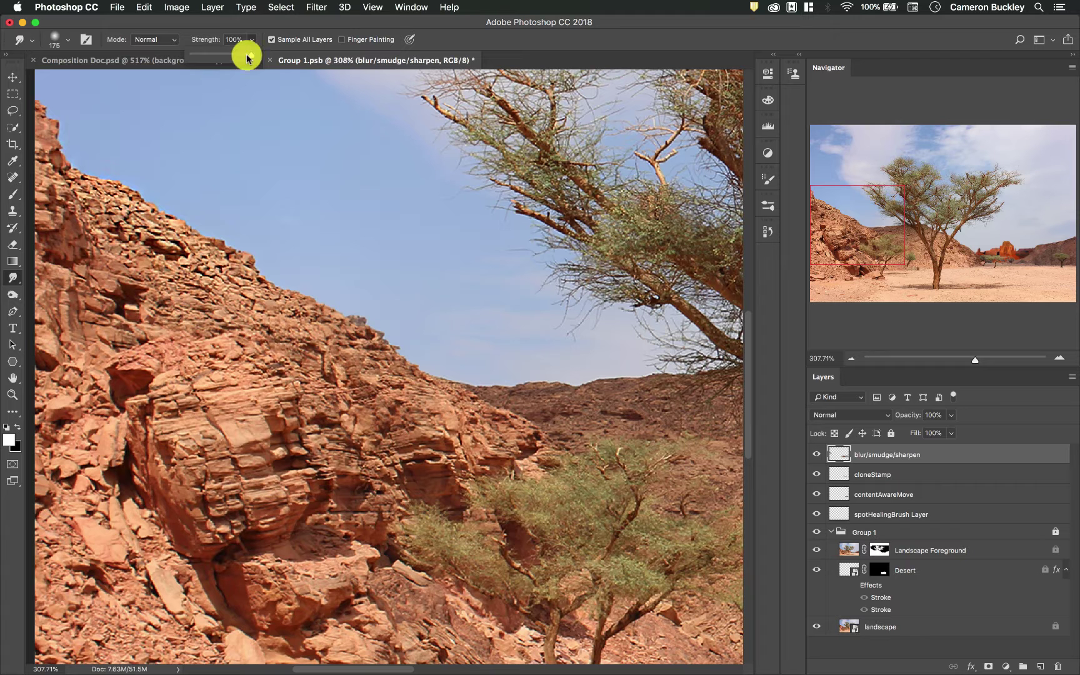
drag(248, 58, 208, 58)
click(250, 41)
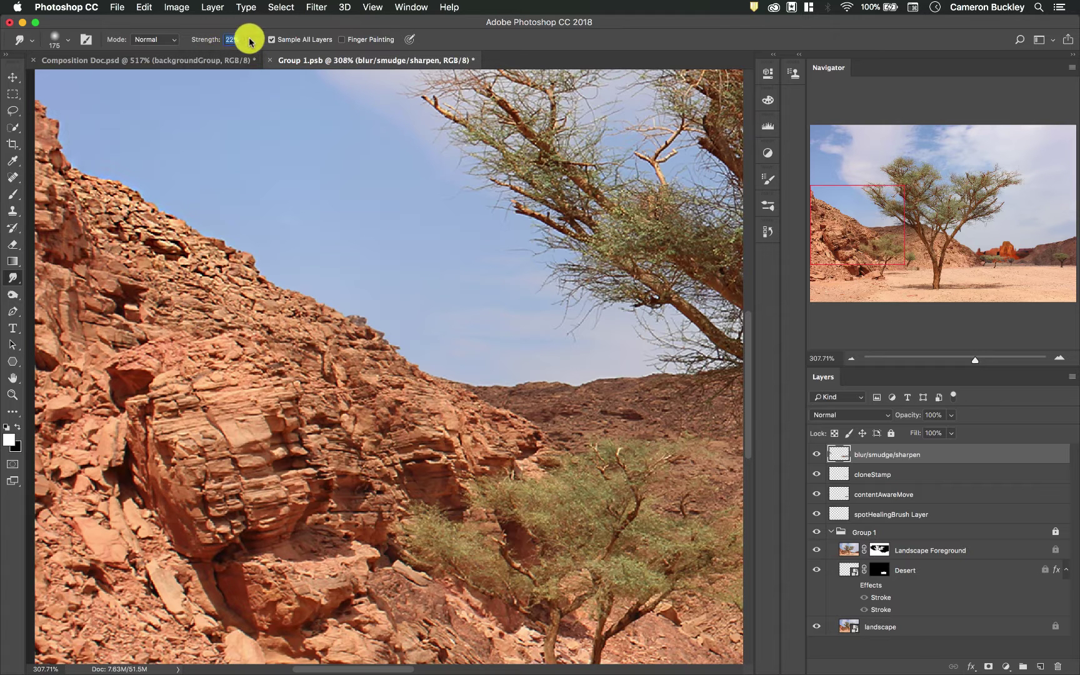
mouse_move(202, 231)
mouse_down()
mouse_move(267, 232)
mouse_move(264, 278)
mouse_move(313, 290)
mouse_up()
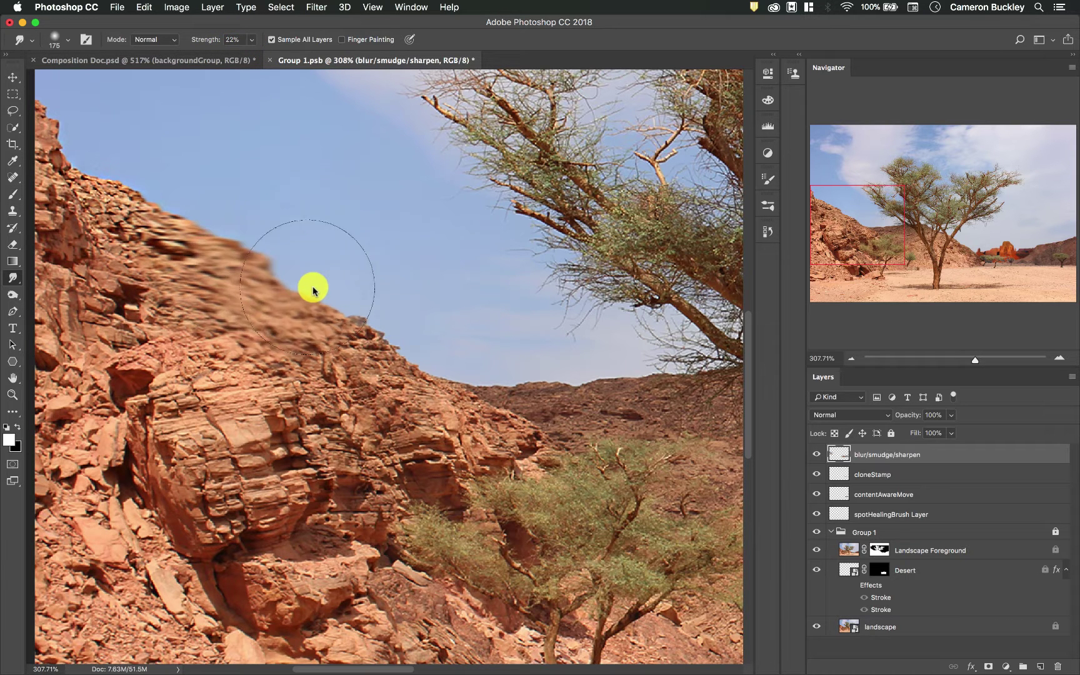
- Undo the ridge smudge, then test a smear on the small background tree and undo it
key(super+alt+z)
key(super+alt+z)
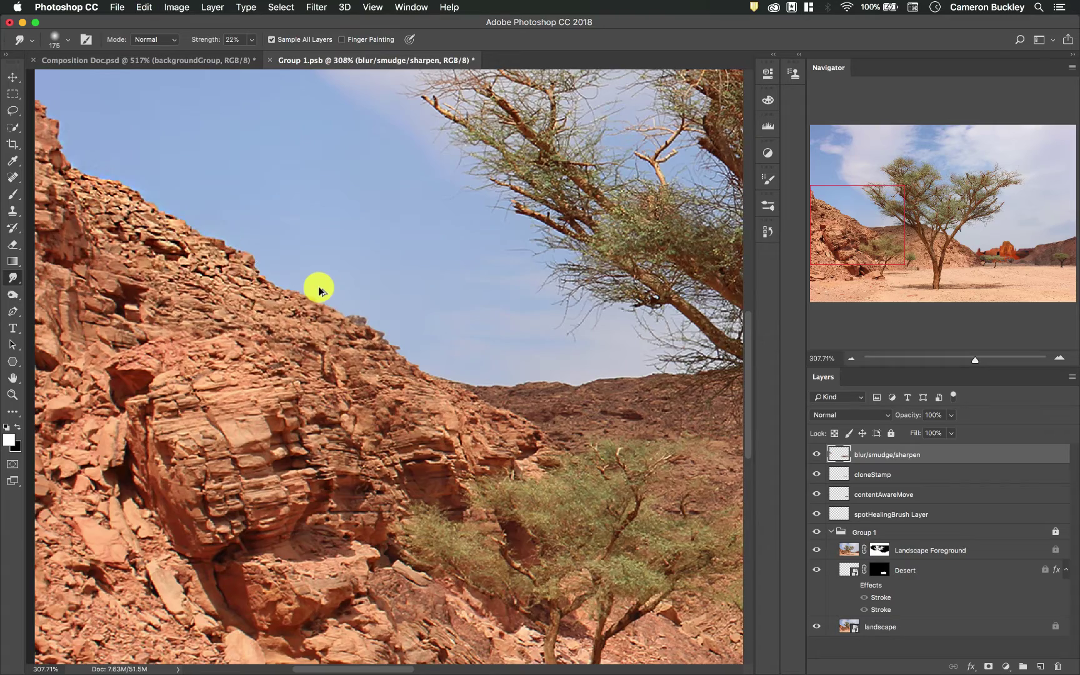
scroll(432, 437, down, 10)
scroll(431, 436, right, 5)
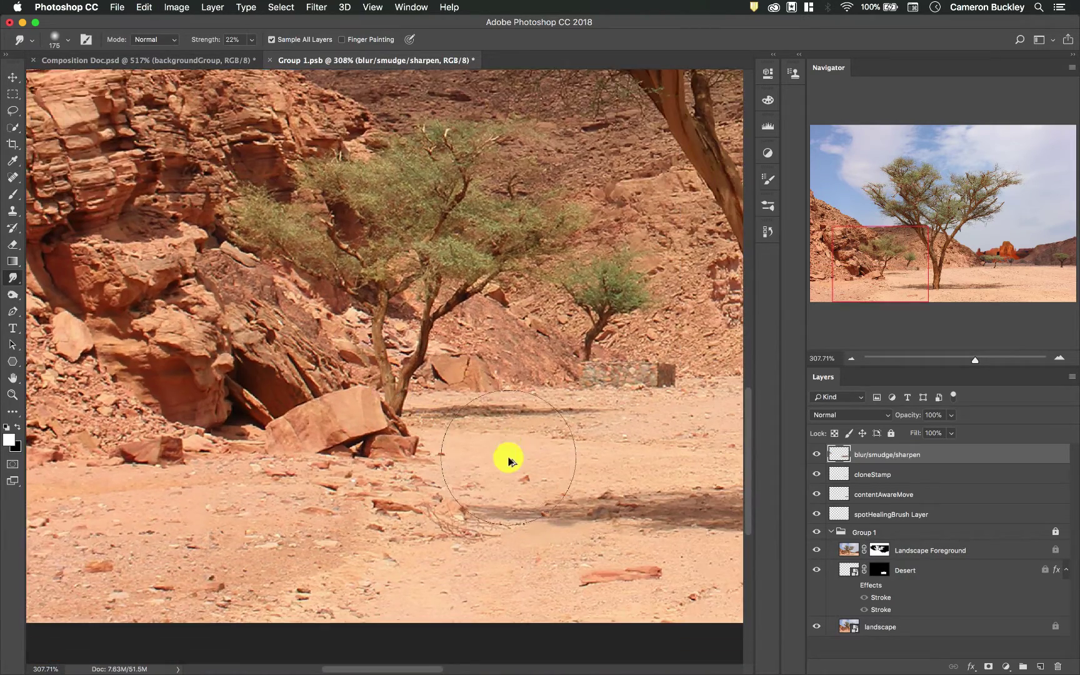
scroll(508, 458, right, 5)
scroll(508, 458, down, 10)
scroll(571, 415, up, 5)
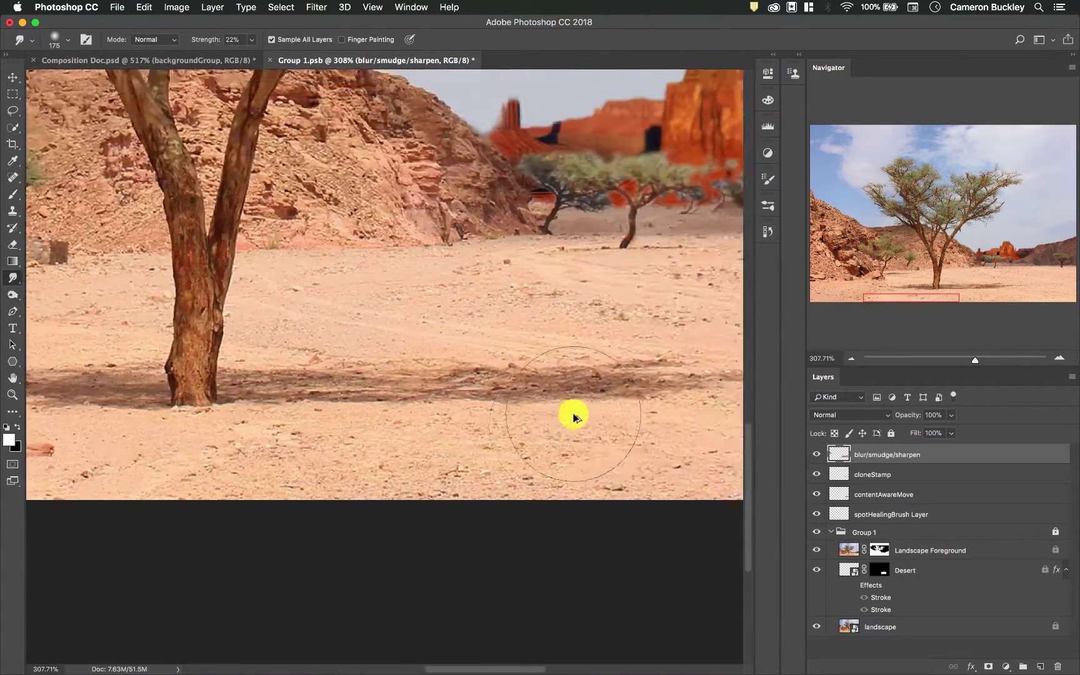
scroll(573, 416, right, 10)
scroll(572, 415, up, 2)
drag(430, 348, 464, 345)
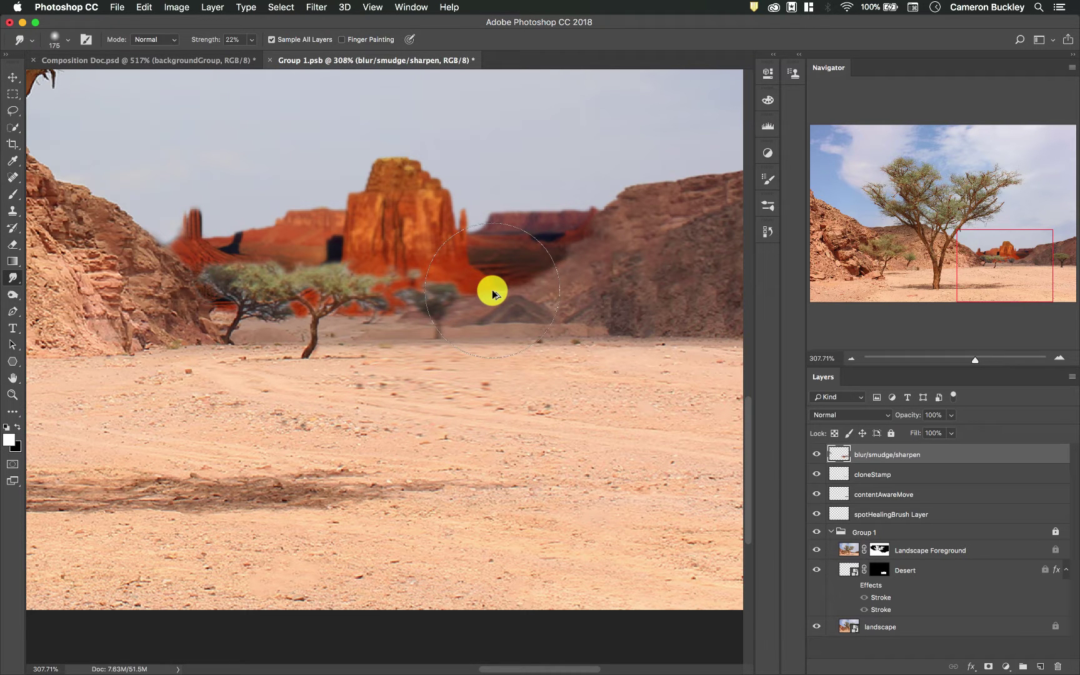
key(super+z)
- Softly smudge the red mesa's top edges and the small spire beside it
click(429, 195)
mouse_move(430, 195)
mouse_down()
mouse_move(392, 160)
mouse_move(380, 170)
mouse_move(415, 173)
mouse_up()
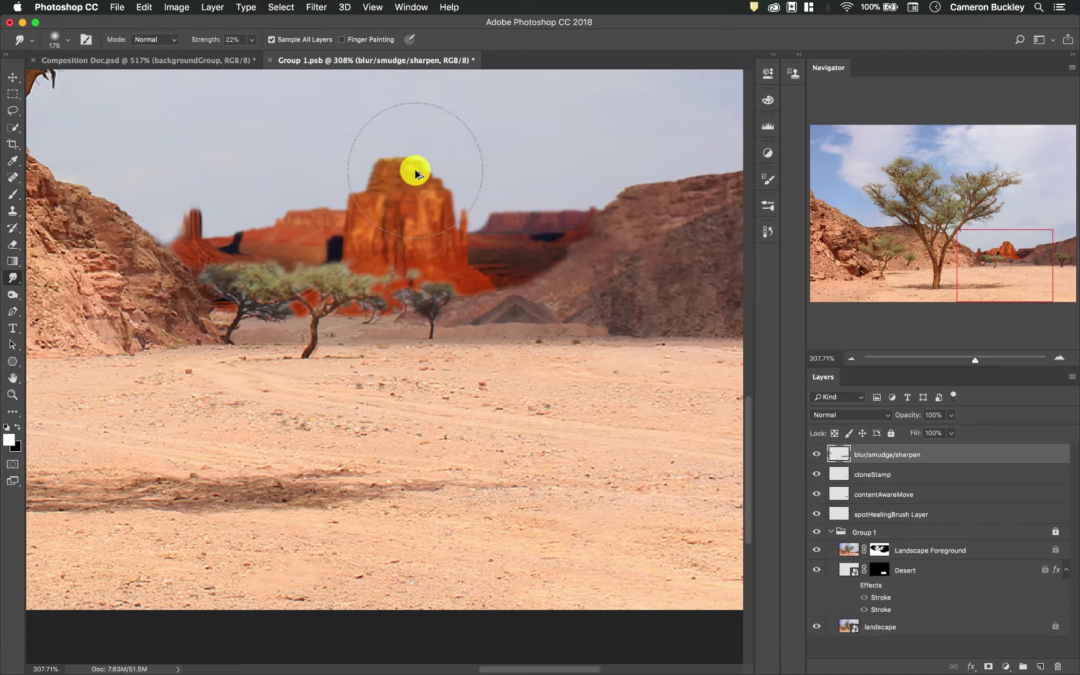
scroll(415, 172, up, 5)
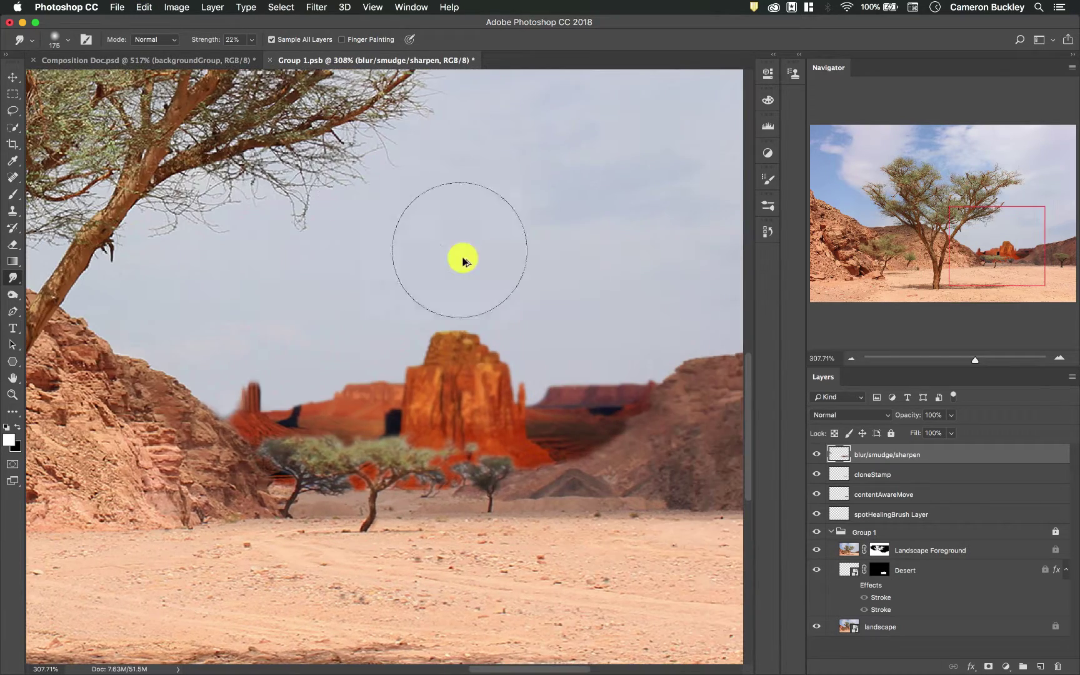
mouse_move(463, 261)
mouse_down()
mouse_move(260, 409)
mouse_move(258, 369)
mouse_move(290, 354)
mouse_move(444, 337)
mouse_up()
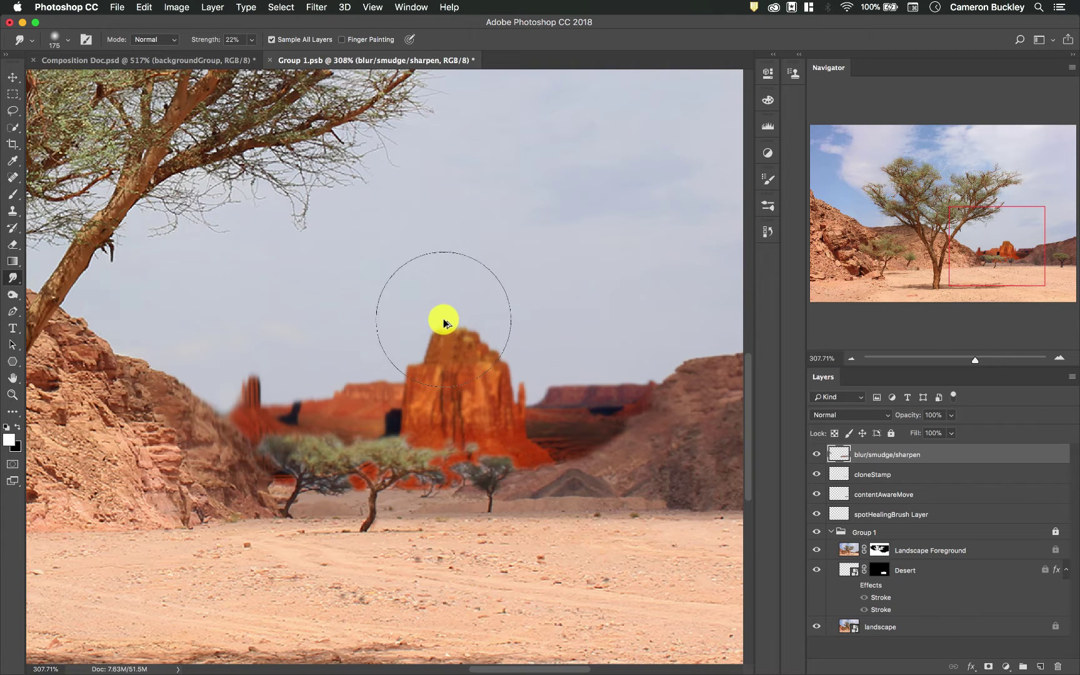
scroll(518, 326, right, 10)
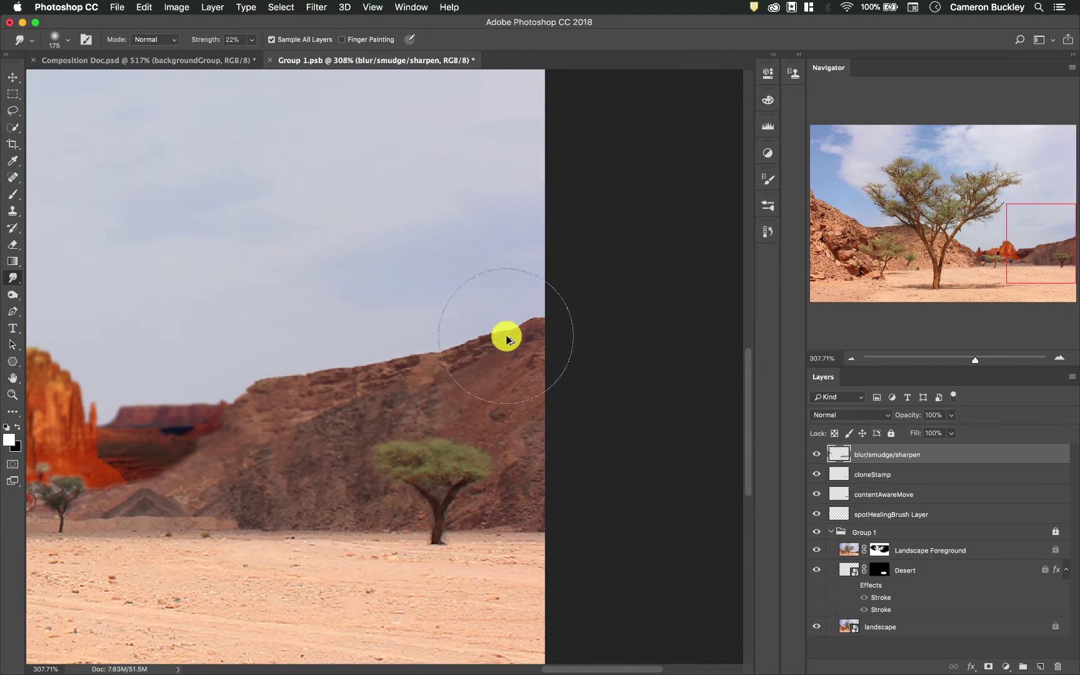